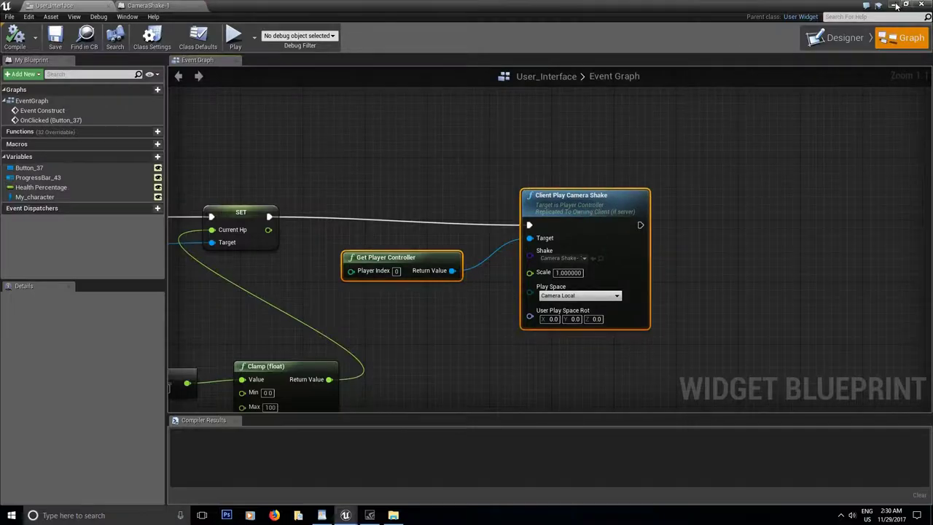
Play the level, press Take damage five times to drop the health bar, then stop.
{"action": "left_click", "coordinate": [897, 6]}
{"action": "left_click", "coordinate": [560, 35]}
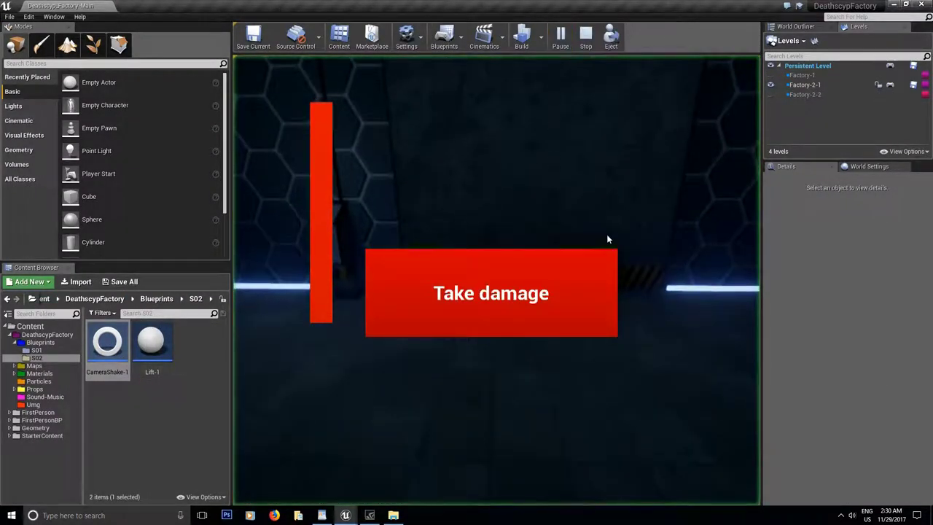
{"action": "left_click", "coordinate": [494, 277]}
{"action": "left_click", "coordinate": [511, 279]}
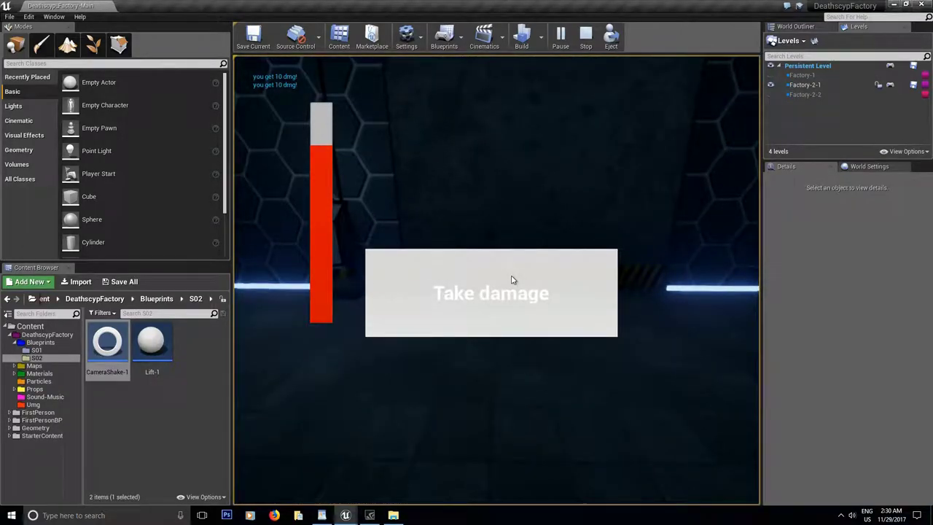
{"action": "left_click", "coordinate": [512, 280]}
{"action": "left_click", "coordinate": [528, 285]}
{"action": "left_click", "coordinate": [552, 293]}
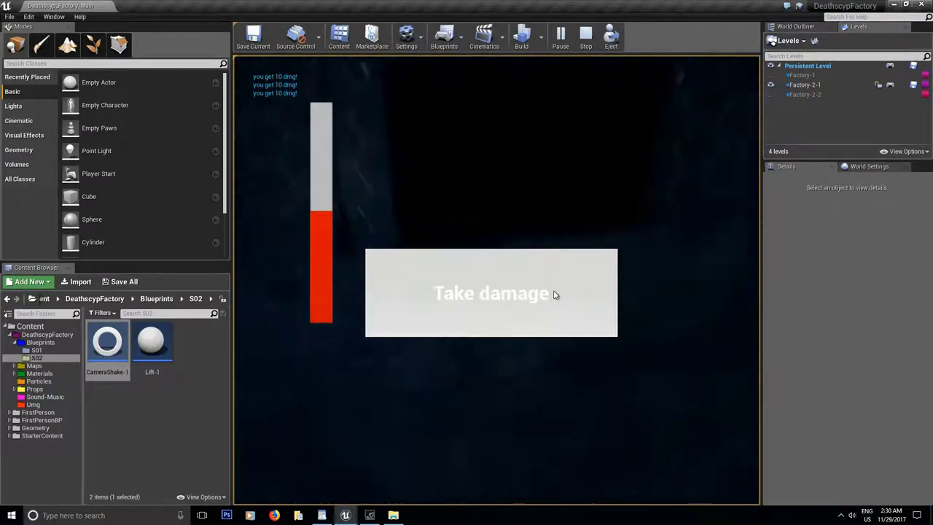
{"action": "left_click", "coordinate": [587, 40]}
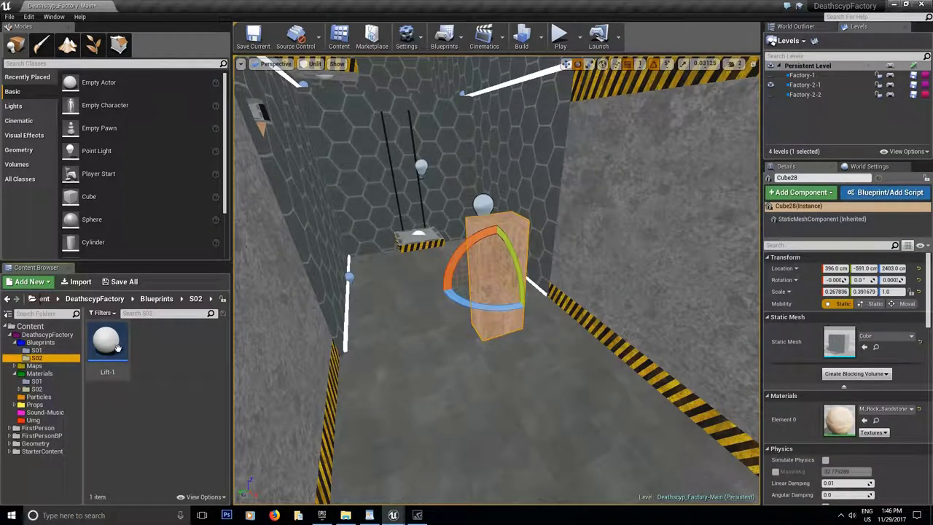
Create a CameraShake-parented blueprint named Shake-1 in the S02 folder and save it.
{"action": "right_click", "coordinate": [154, 343]}
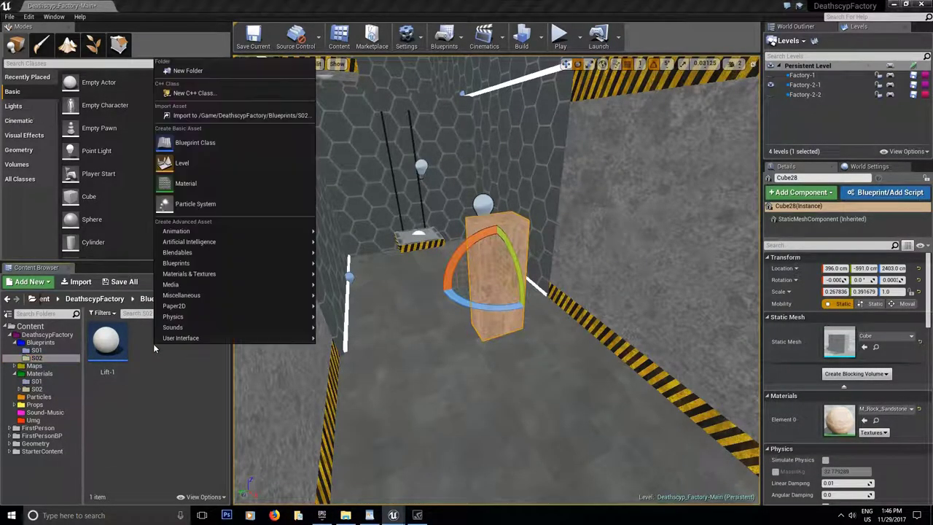
{"action": "left_click", "coordinate": [169, 141]}
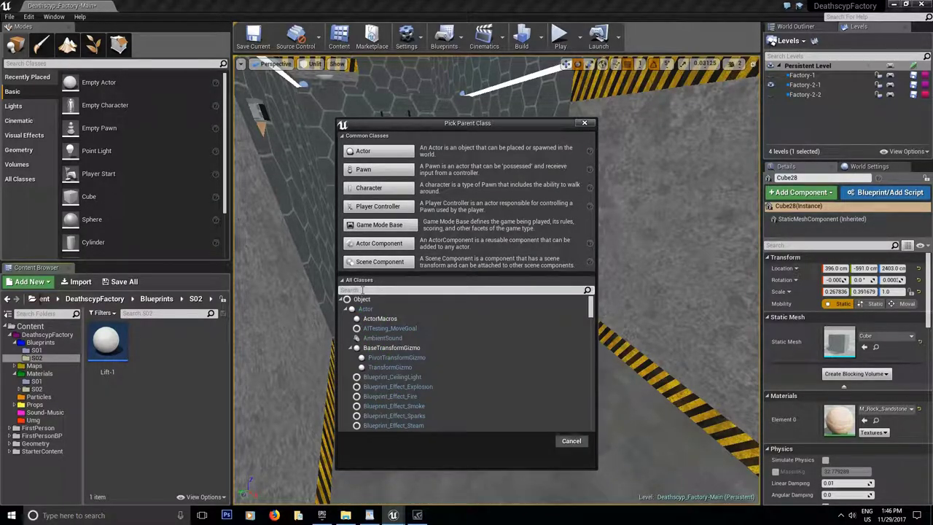
{"action": "left_click", "coordinate": [362, 289]}
{"action": "type", "text": "shake"}
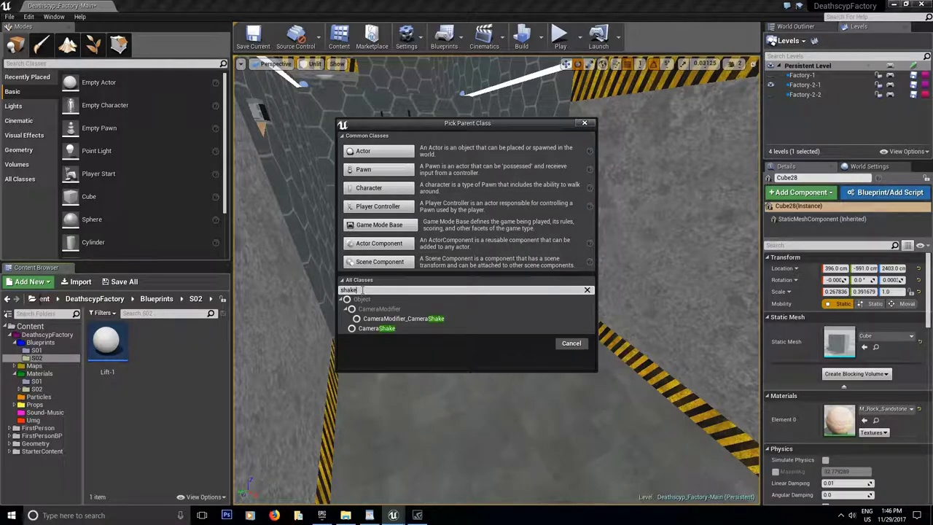
{"action": "left_click", "coordinate": [387, 328]}
{"action": "left_click", "coordinate": [533, 344]}
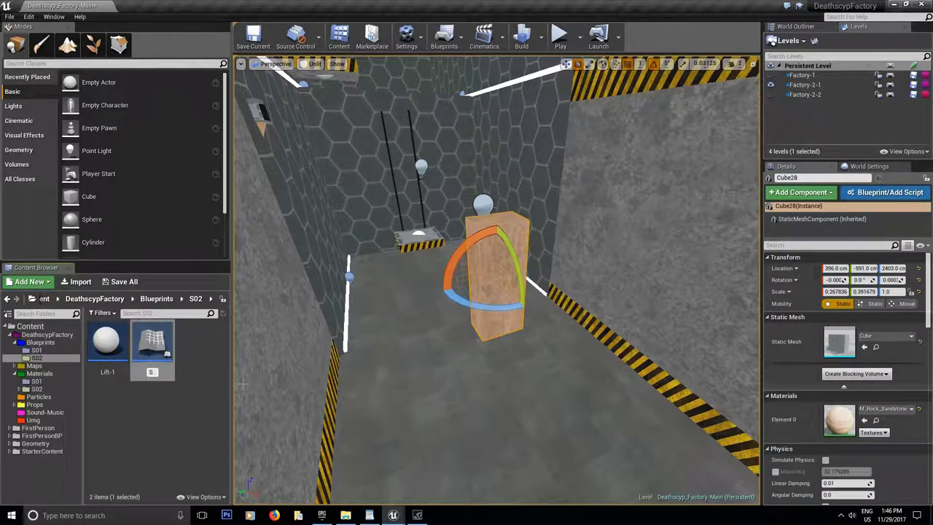
{"action": "key", "text": "Return"}
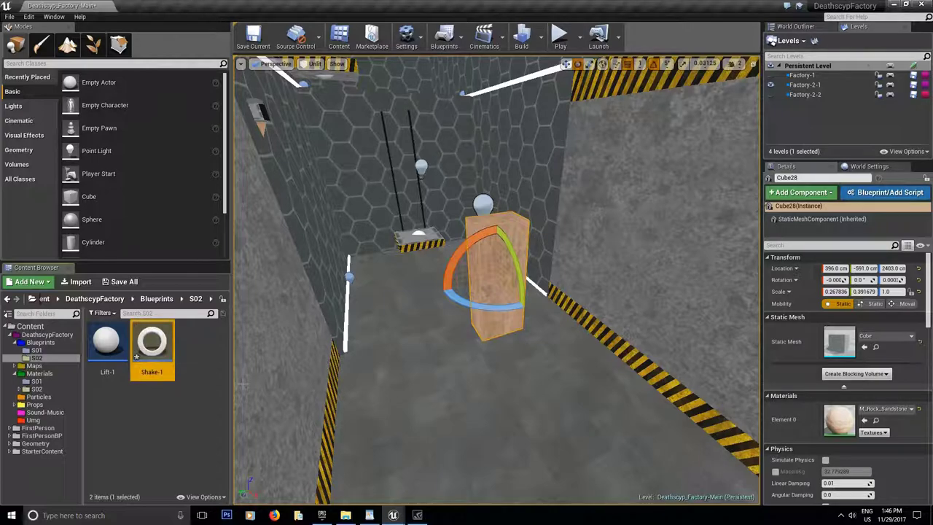
{"action": "left_click", "coordinate": [109, 282]}
{"action": "left_click", "coordinate": [551, 346]}
Reopen Shake-1's Class Defaults and expand the Anim Shake section to review its properties.
{"action": "double_click", "coordinate": [151, 342]}
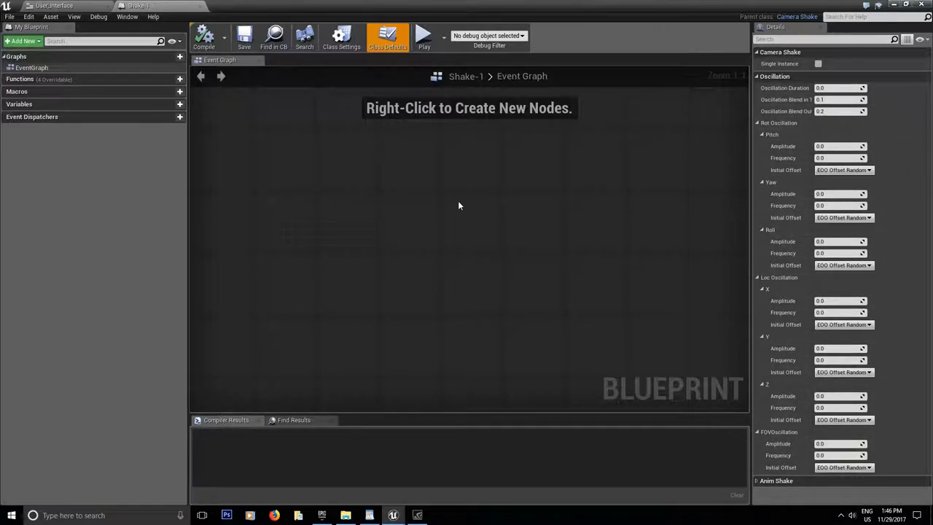
{"action": "left_click", "coordinate": [197, 6]}
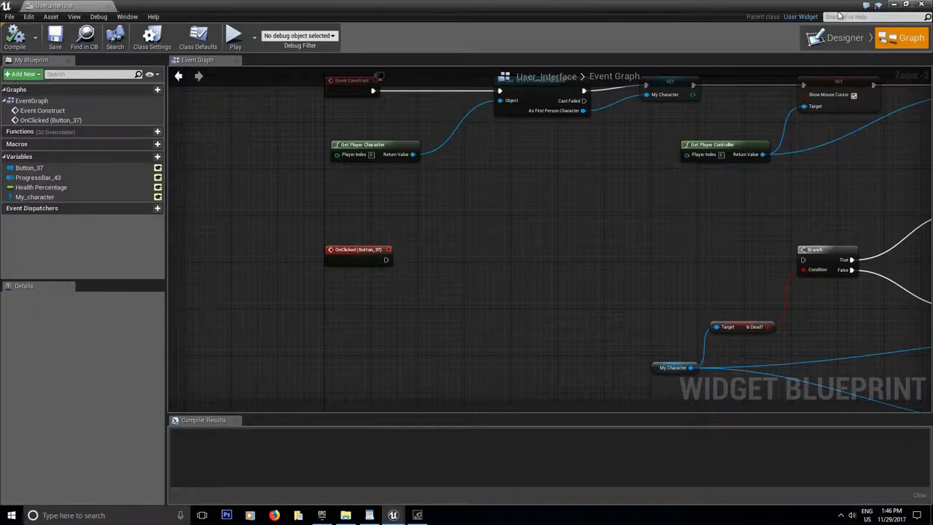
{"action": "left_click", "coordinate": [894, 5]}
{"action": "double_click", "coordinate": [167, 338]}
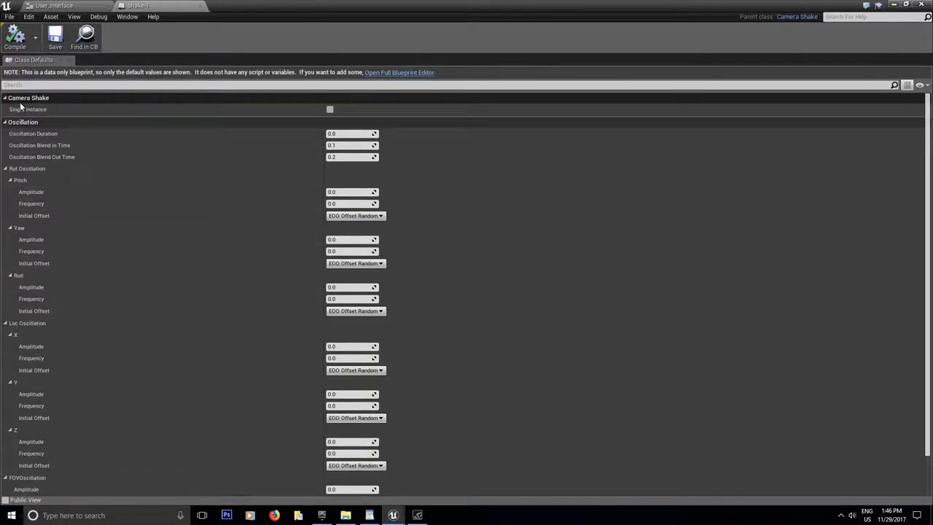
{"action": "scroll", "coordinate": [22, 129], "scroll_direction": "down", "scroll_amount": 2}
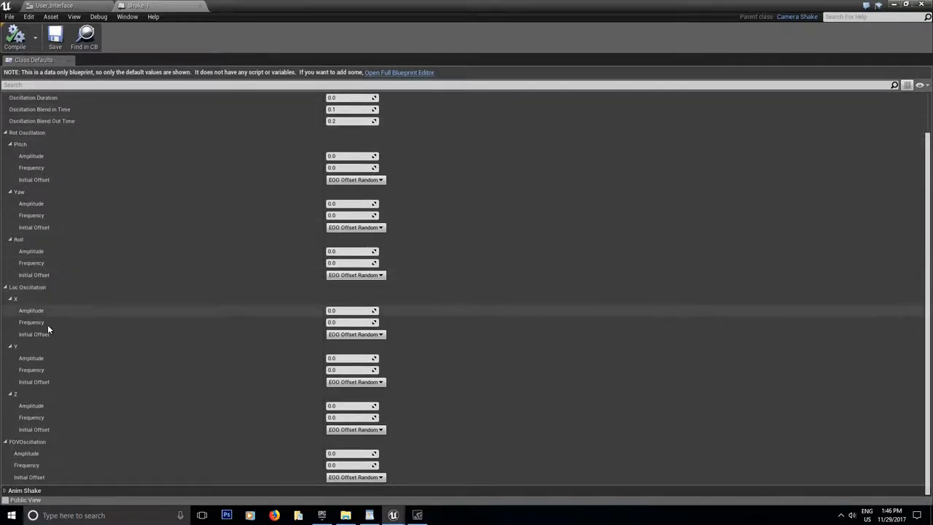
{"action": "left_click", "coordinate": [5, 491]}
{"action": "scroll", "coordinate": [22, 438], "scroll_direction": "down", "scroll_amount": 5}
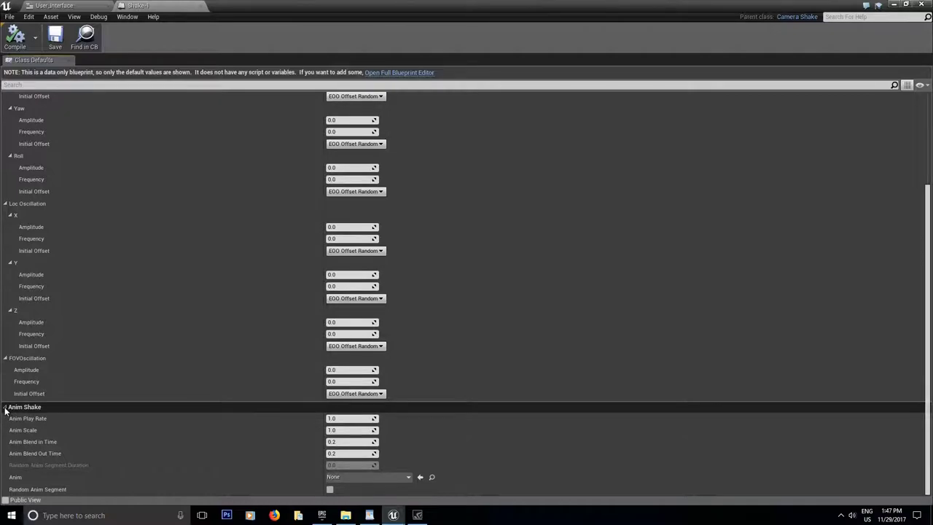
{"action": "scroll", "coordinate": [259, 294], "scroll_direction": "up", "scroll_amount": 7}
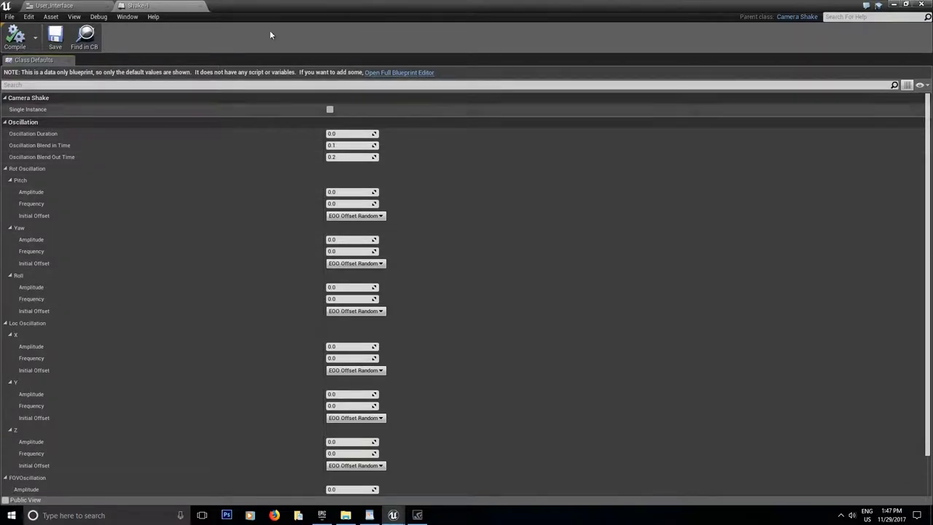
{"action": "left_click", "coordinate": [70, 6]}
Jump from the Take damage button to its OnClicked event in the User_Interface Event Graph.
{"action": "left_click", "coordinate": [835, 37]}
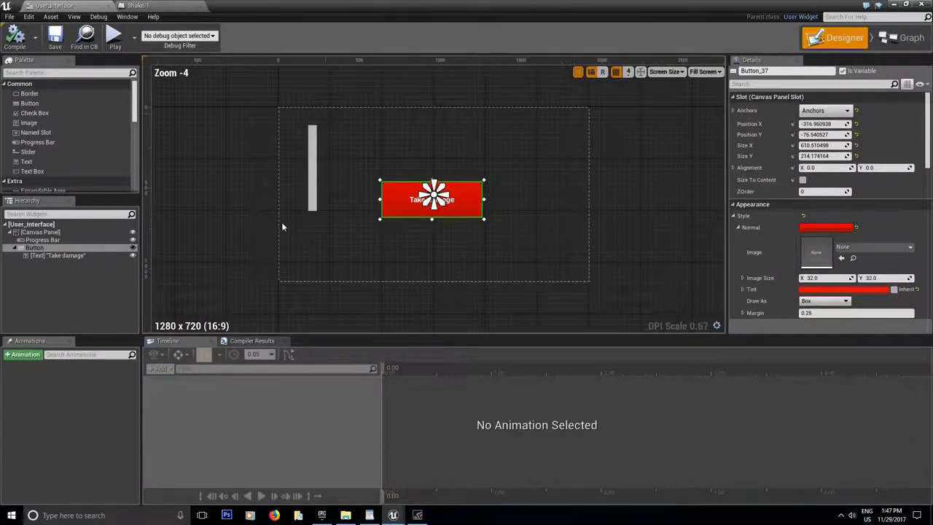
{"action": "scroll", "coordinate": [861, 211], "scroll_direction": "down", "scroll_amount": 2}
{"action": "scroll", "coordinate": [861, 212], "scroll_direction": "down", "scroll_amount": 15}
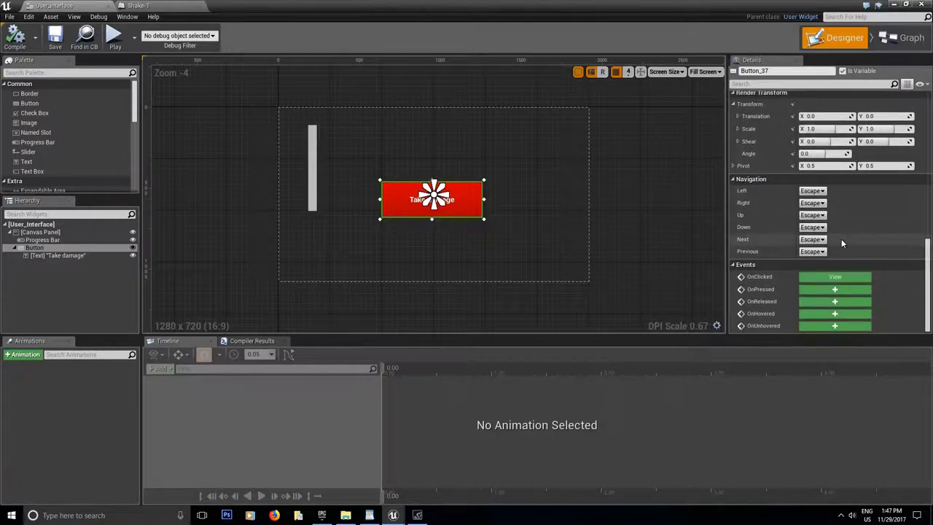
{"action": "left_click", "coordinate": [835, 276]}
{"action": "key", "text": "Home"}
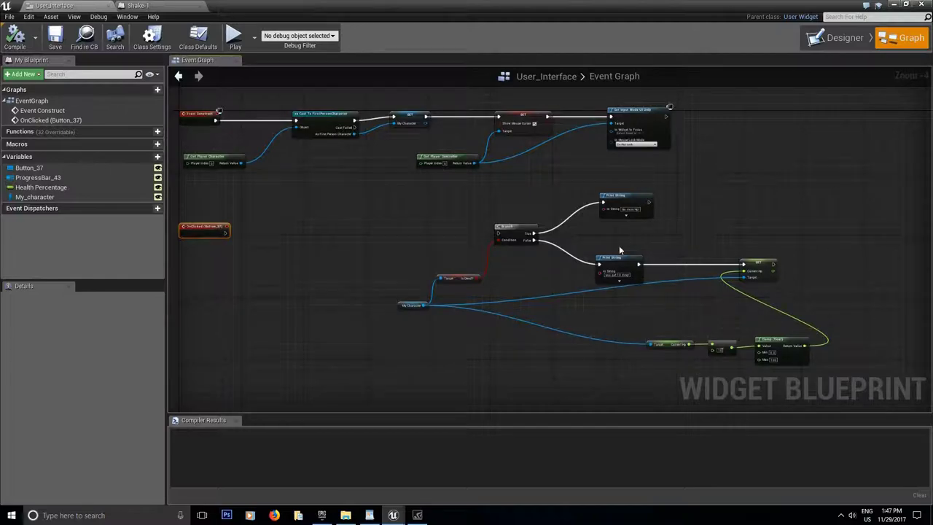
{"action": "right_click_drag", "start_coordinate": [350, 223], "coordinate": [538, 260]}
{"action": "scroll", "coordinate": [456, 271], "scroll_direction": "up", "scroll_amount": 5}
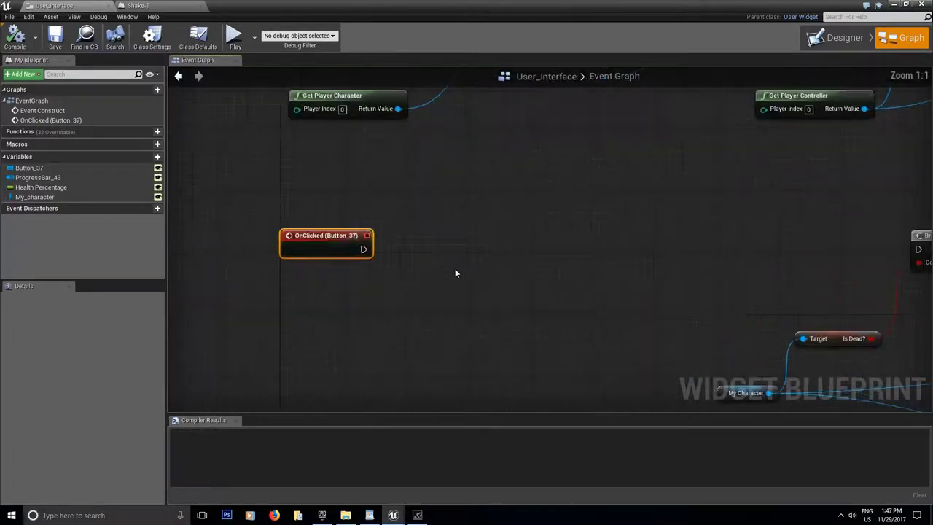
Add a Get Player Controller node below the OnClicked event.
{"action": "right_click", "coordinate": [396, 306]}
{"action": "type", "text": "get player"}
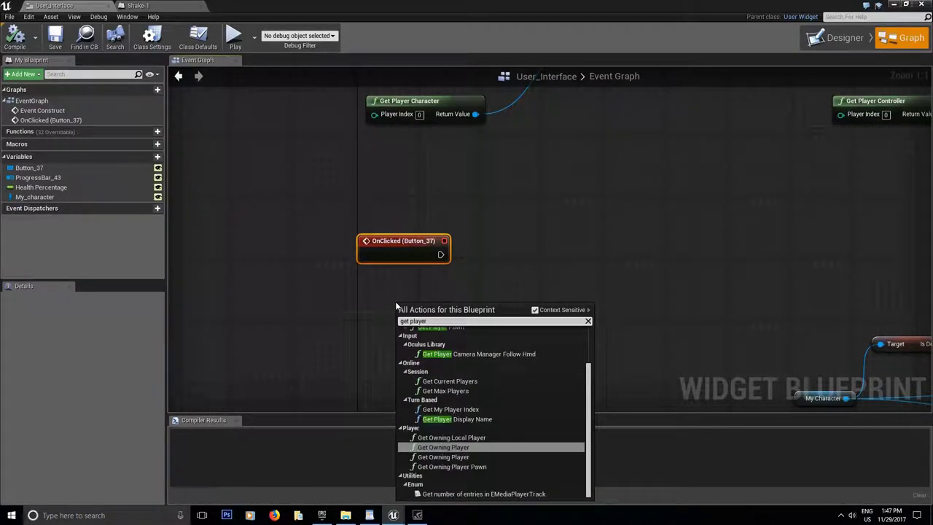
{"action": "type", "text": " contro"}
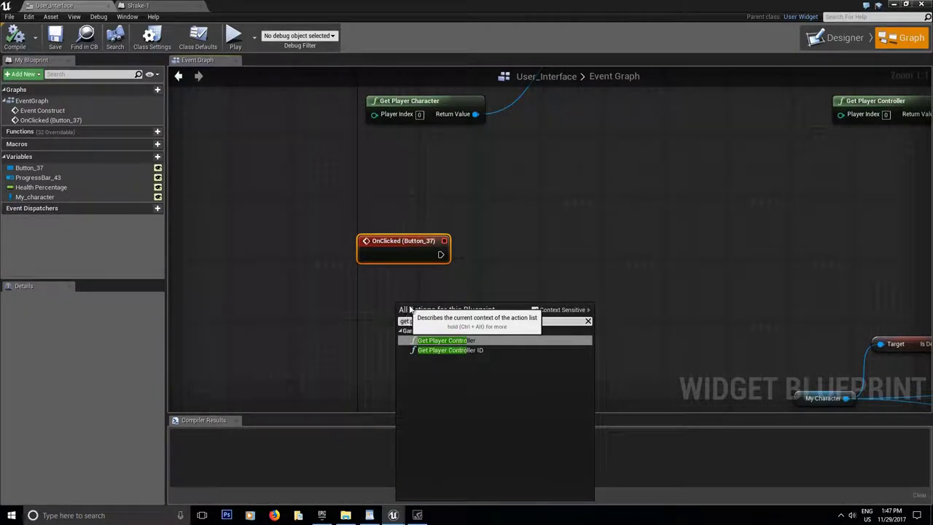
{"action": "key", "text": "Return"}
{"action": "left_click_drag", "start_coordinate": [430, 310], "coordinate": [381, 295]}
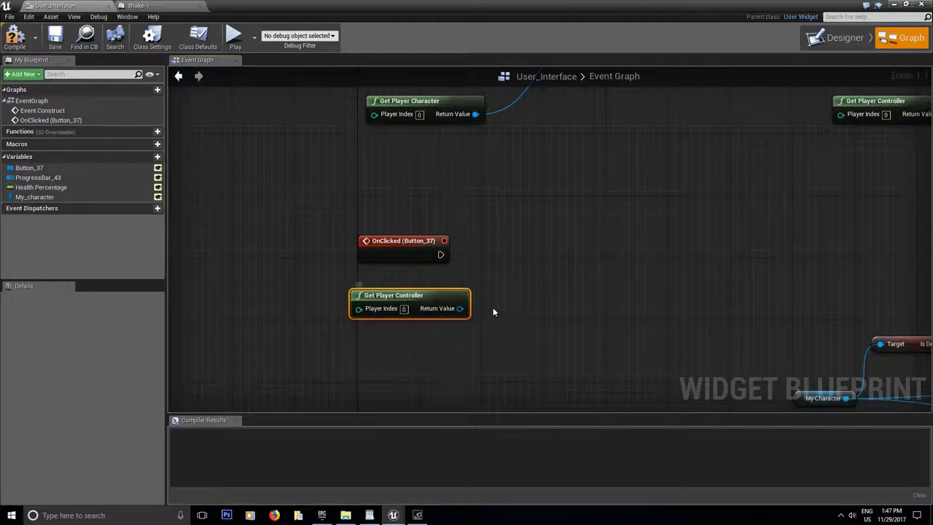
Add a Client Play Camera Shake node wired to OnClicked, with Shake class Shake-1.
{"action": "left_click_drag", "start_coordinate": [460, 308], "coordinate": [525, 282]}
{"action": "type", "text": "sh"}
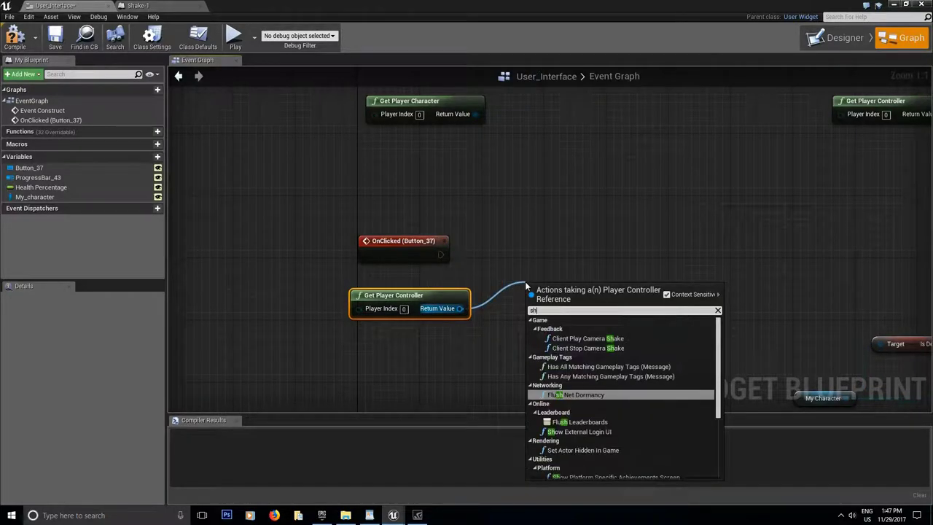
{"action": "type", "text": "ake"}
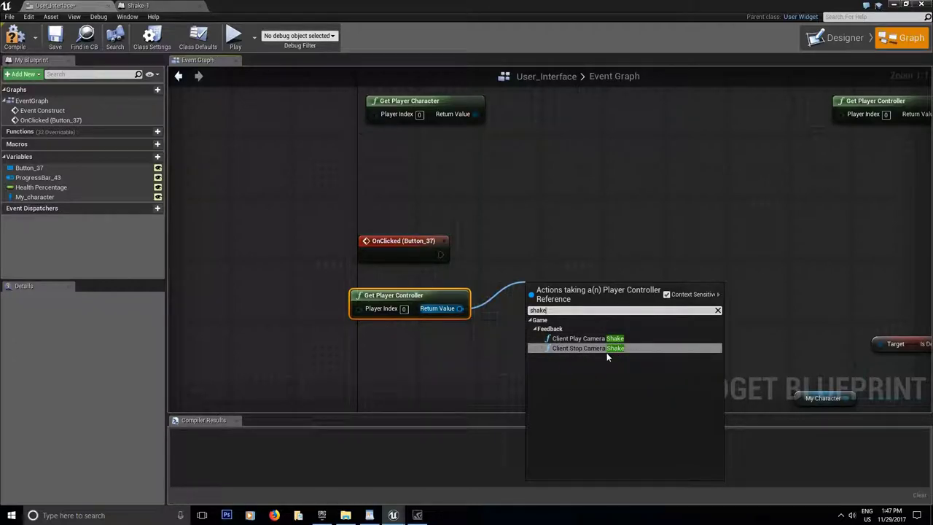
{"action": "left_click", "coordinate": [595, 339]}
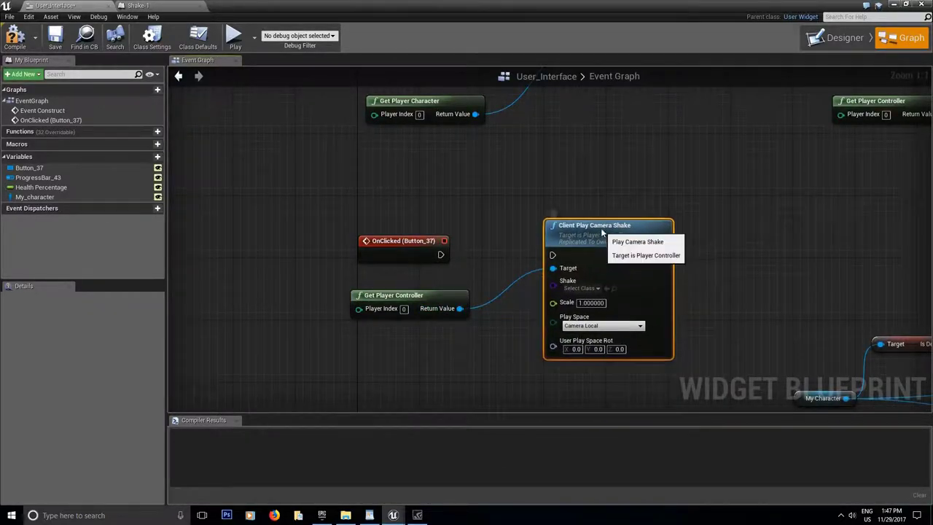
{"action": "left_click_drag", "start_coordinate": [552, 255], "coordinate": [440, 255]}
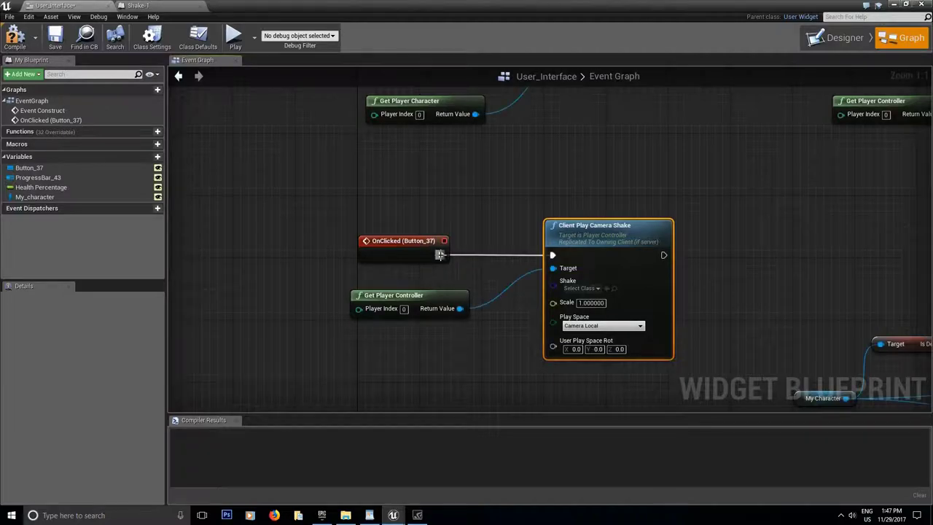
{"action": "left_click", "coordinate": [586, 288]}
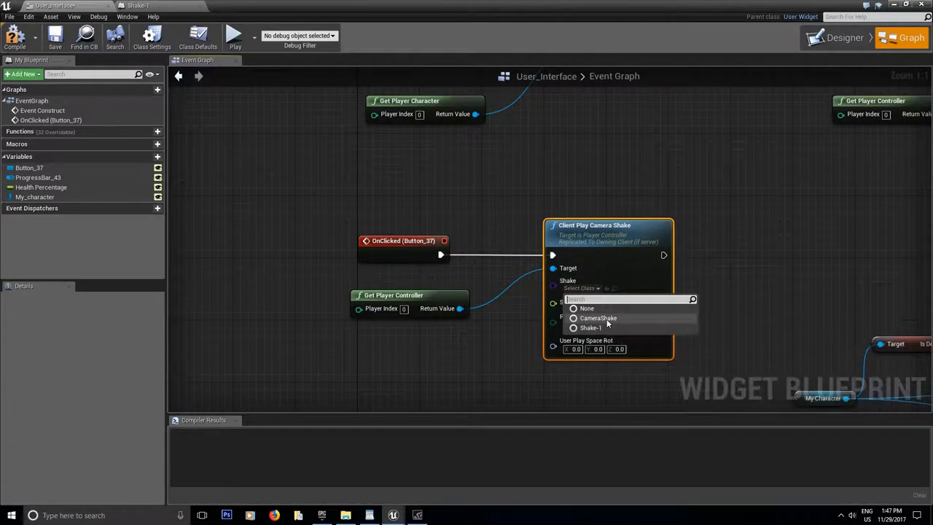
{"action": "left_click", "coordinate": [590, 328]}
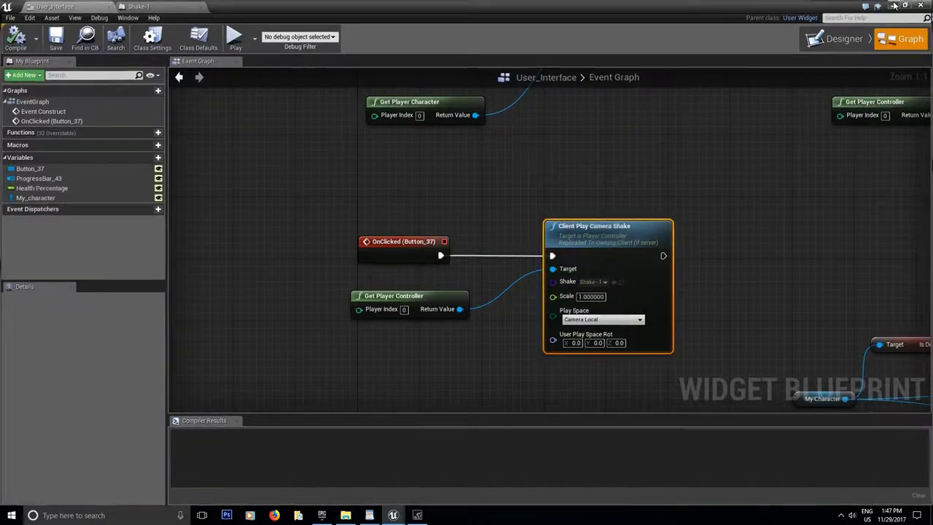
Play the level and press Take damage twice to test the shake.
{"action": "left_click", "coordinate": [894, 5]}
{"action": "left_click", "coordinate": [611, 36]}
{"action": "left_click", "coordinate": [529, 287]}
{"action": "left_click", "coordinate": [529, 287]}
Stop the test, show the level beside Shake-1, and focus and orbit around the wooden panel.
{"action": "left_click", "coordinate": [587, 36]}
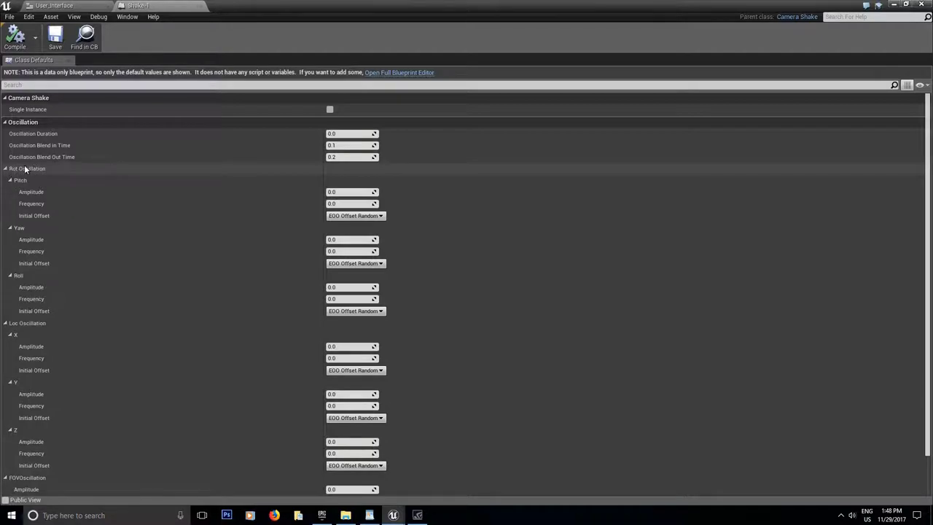
{"action": "left_click", "coordinate": [907, 5]}
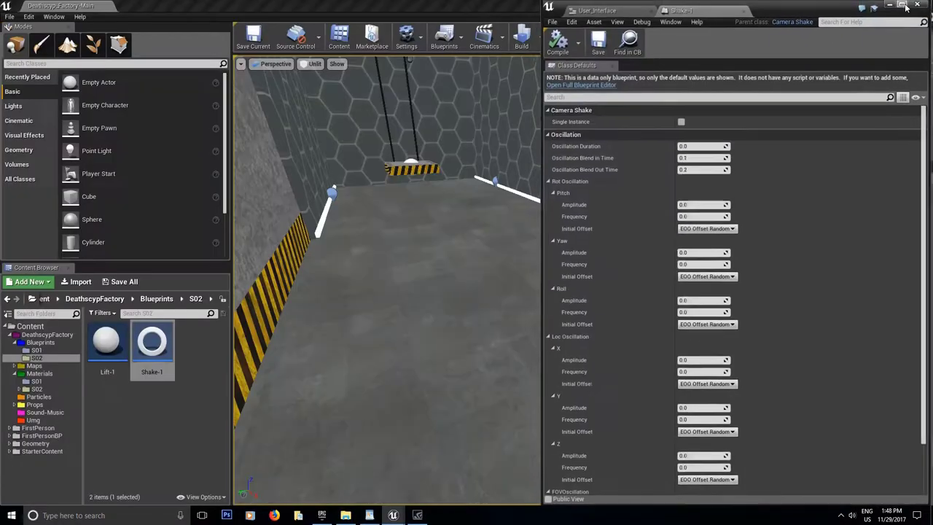
{"action": "key", "text": "f"}
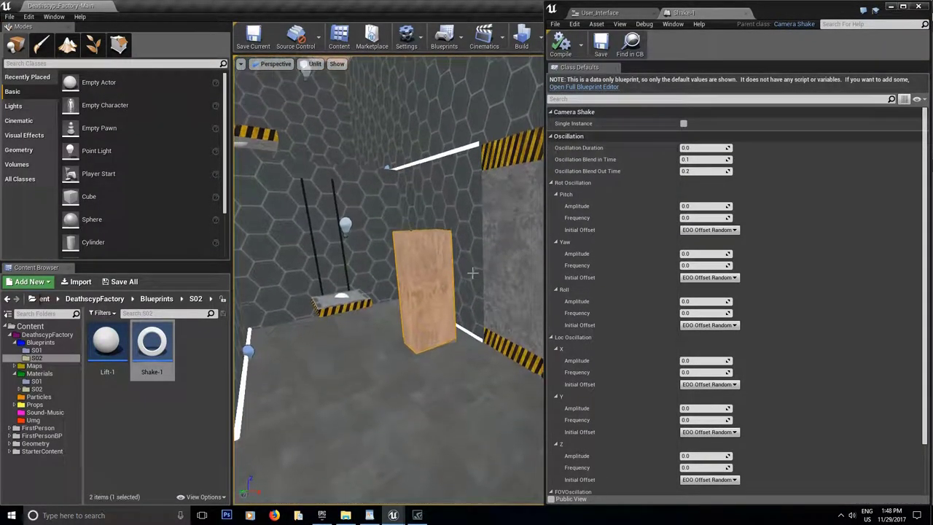
{"action": "left_click_drag", "start_coordinate": [389, 280], "coordinate": [473, 232], "text": "alt"}
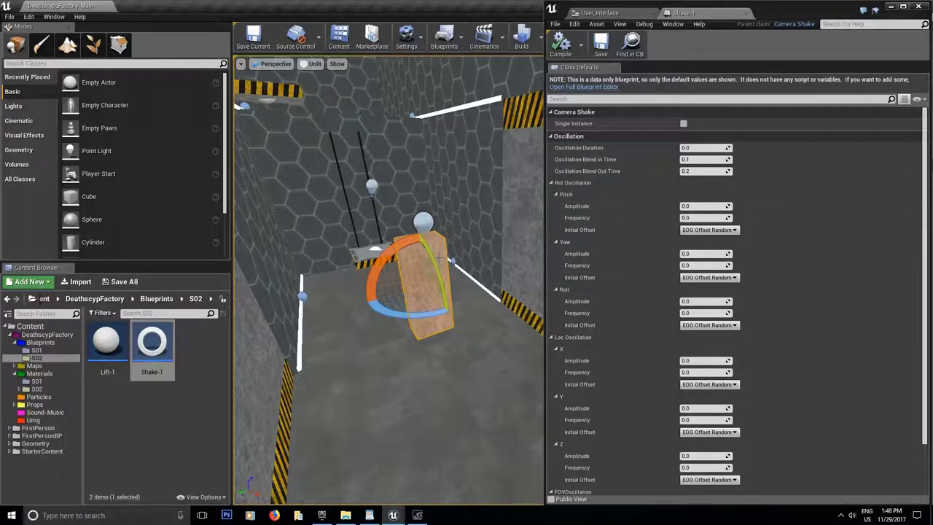
Enter 50 as the Rot Oscillation Pitch amplitude.
{"action": "left_click", "coordinate": [700, 206]}
{"action": "type", "text": "50"}
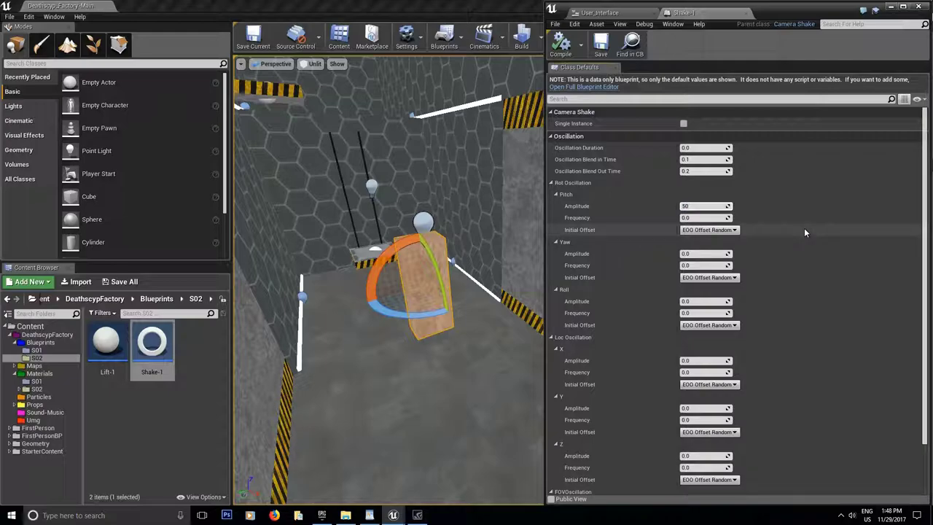
{"action": "key", "text": "Return"}
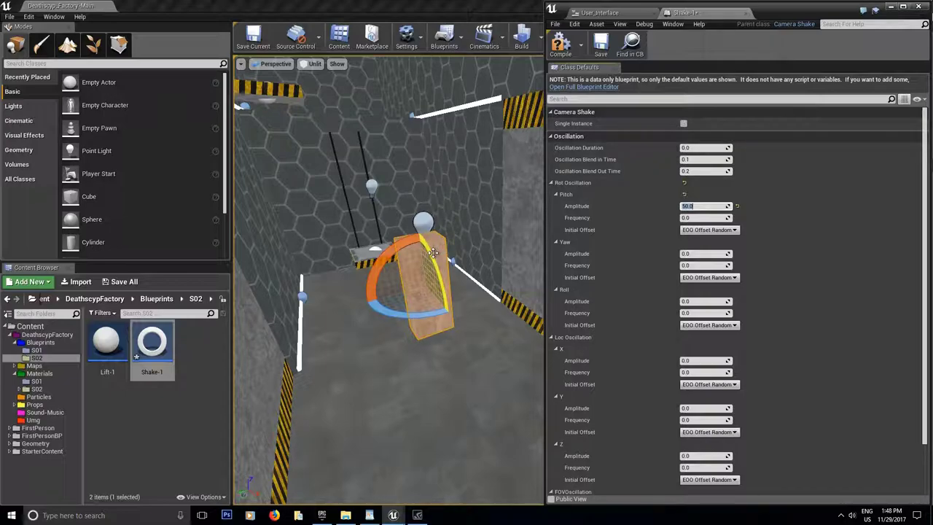
Tilt the wooden panel with the rotation gizmo to demonstrate pitch motion.
{"action": "mouse_move", "coordinate": [431, 252]}
{"action": "left_mouse_down"}
{"action": "mouse_move", "coordinate": [437, 266]}
{"action": "mouse_move", "coordinate": [426, 252]}
{"action": "mouse_move", "coordinate": [433, 260]}
{"action": "left_mouse_up"}
{"action": "mouse_move", "coordinate": [458, 333]}
{"action": "left_mouse_down"}
{"action": "mouse_move", "coordinate": [440, 348]}
{"action": "mouse_move", "coordinate": [459, 348]}
{"action": "mouse_move", "coordinate": [438, 257]}
{"action": "mouse_move", "coordinate": [457, 341]}
{"action": "mouse_move", "coordinate": [450, 316]}
{"action": "mouse_move", "coordinate": [449, 328]}
{"action": "left_mouse_up"}
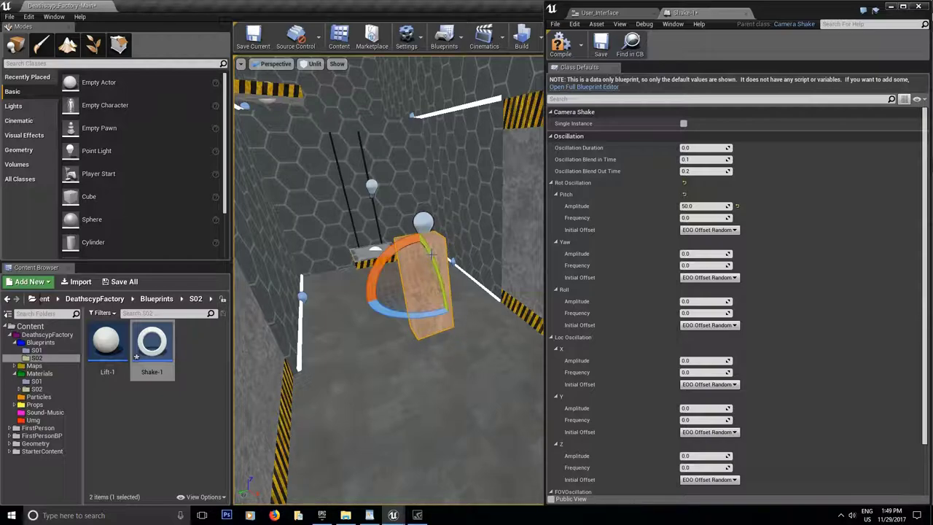
{"action": "left_click_drag", "start_coordinate": [431, 250], "coordinate": [448, 343]}
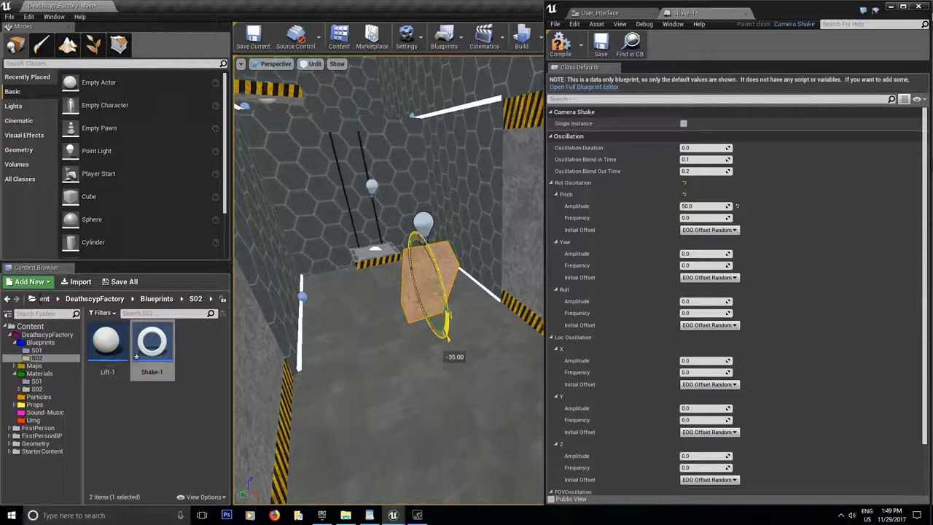
{"action": "left_click_drag", "start_coordinate": [447, 321], "coordinate": [453, 330]}
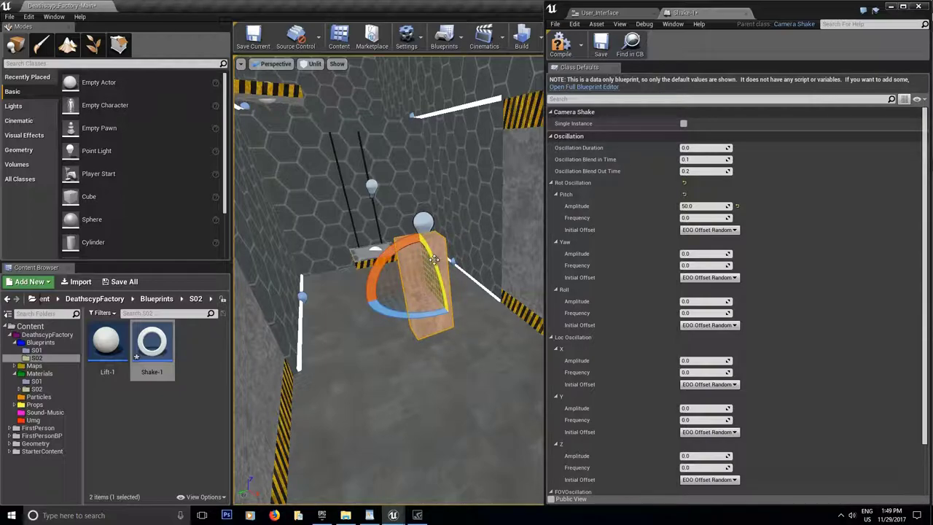
{"action": "left_click_drag", "start_coordinate": [434, 259], "coordinate": [442, 274]}
{"action": "mouse_move", "coordinate": [446, 332]}
{"action": "left_mouse_down"}
{"action": "mouse_move", "coordinate": [444, 349]}
{"action": "mouse_move", "coordinate": [424, 344]}
{"action": "mouse_move", "coordinate": [446, 340]}
{"action": "mouse_move", "coordinate": [447, 316]}
{"action": "left_mouse_up"}
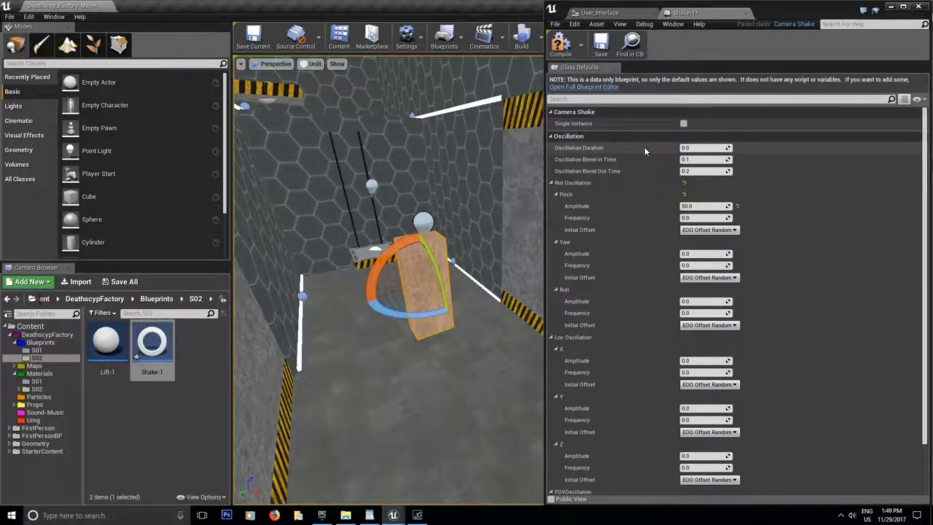
Review the pitch initial offset options, leaving it at Random, and narrow the Shake-1 window.
{"action": "left_click", "coordinate": [718, 231]}
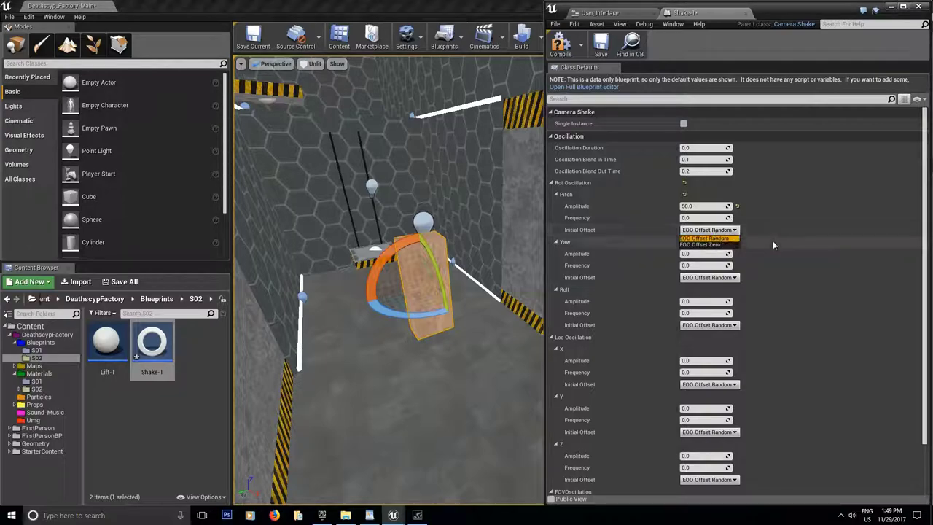
{"action": "left_click", "coordinate": [705, 238]}
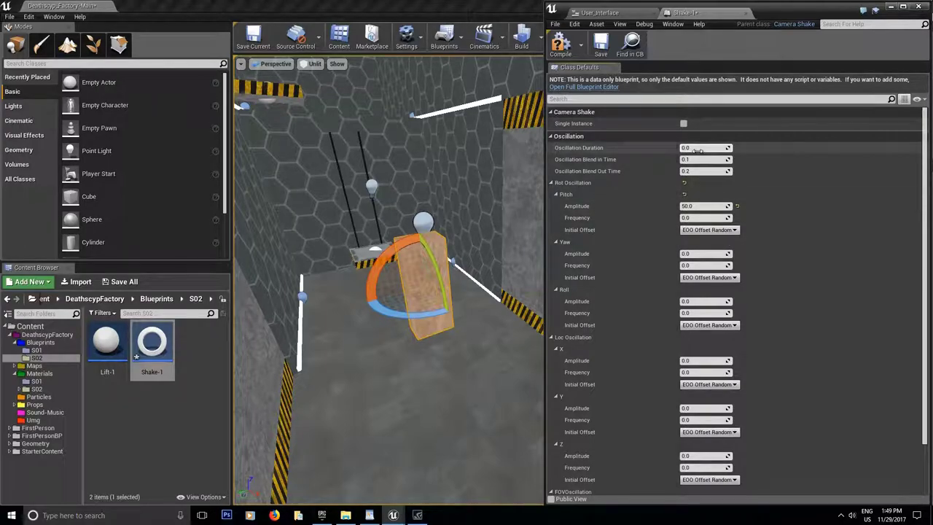
{"action": "left_click_drag", "start_coordinate": [546, 164], "coordinate": [563, 164]}
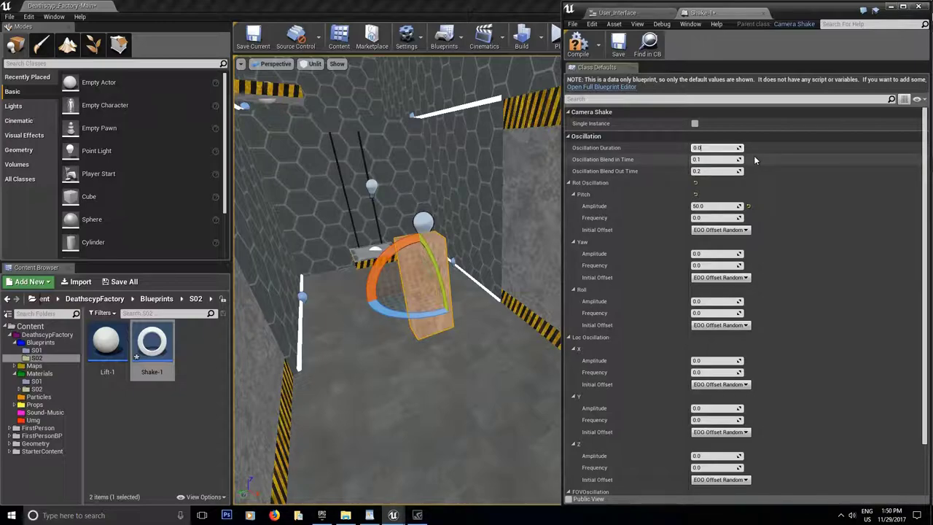
Set Oscillation Duration to -1 and pitch frequency to 1, then save Shake-1.
{"action": "left_click", "coordinate": [708, 147]}
{"action": "type", "text": "-1"}
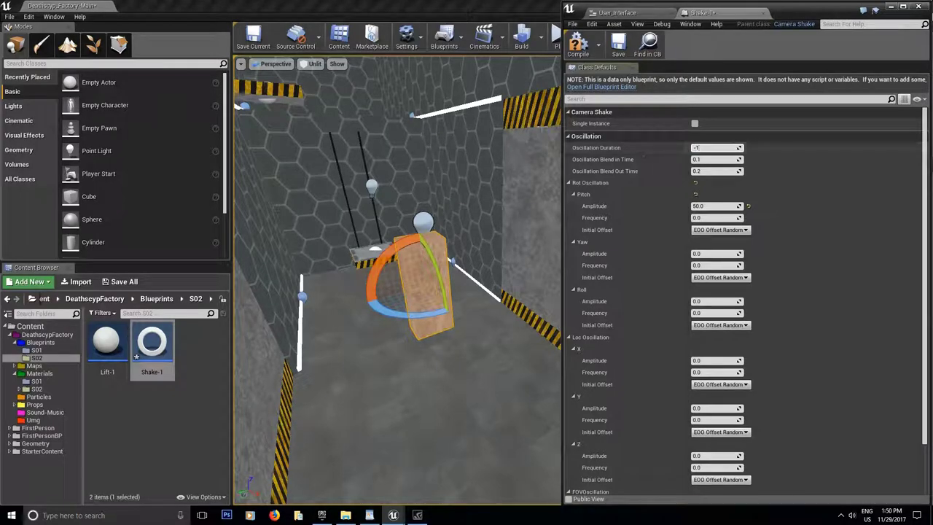
{"action": "left_click", "coordinate": [708, 217]}
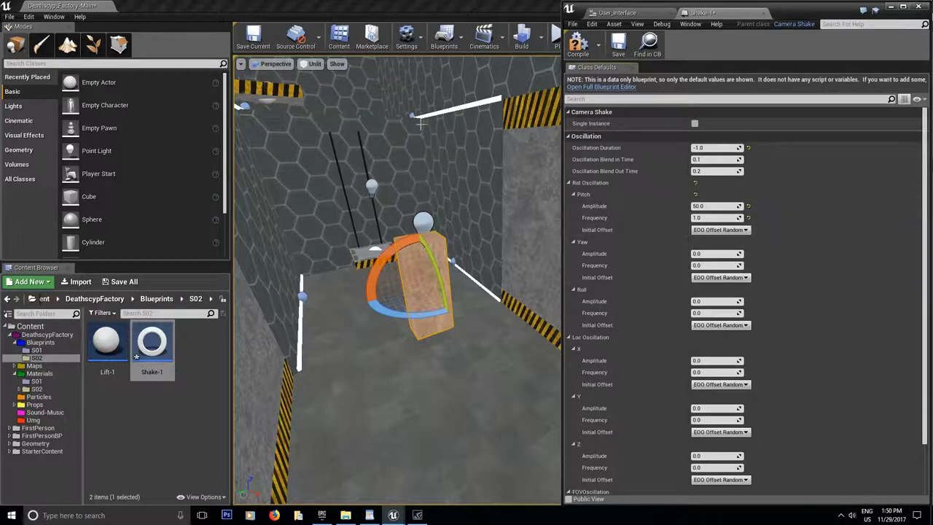
{"action": "left_click", "coordinate": [619, 45]}
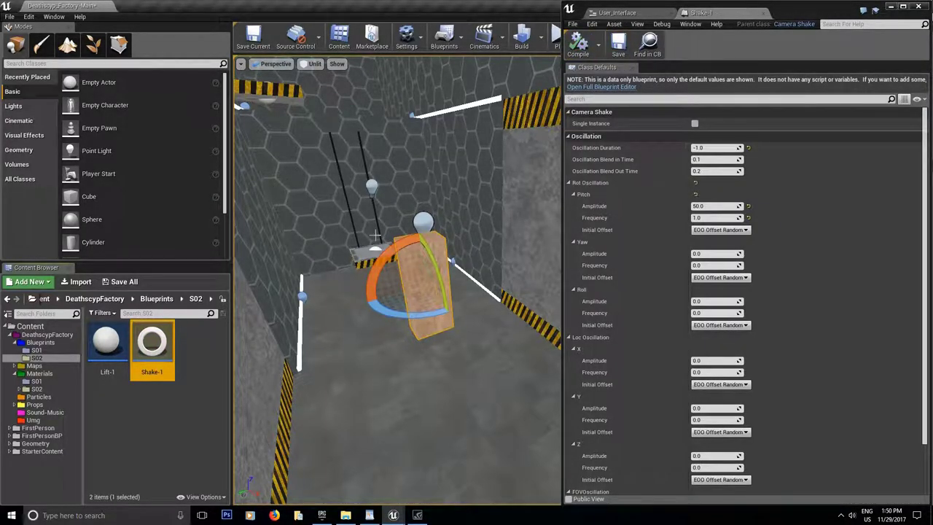
{"action": "left_click", "coordinate": [399, 388]}
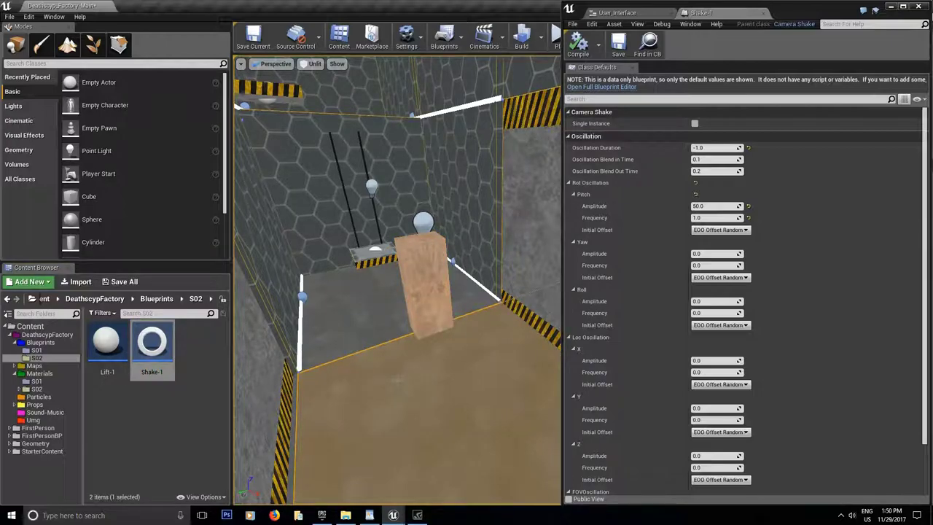
{"action": "key", "text": "alt+p"}
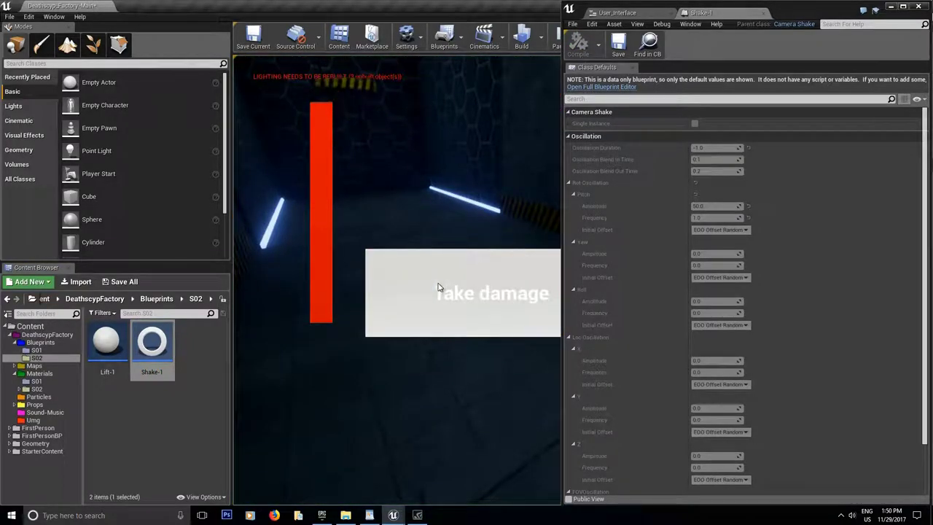
{"action": "left_click", "coordinate": [438, 288]}
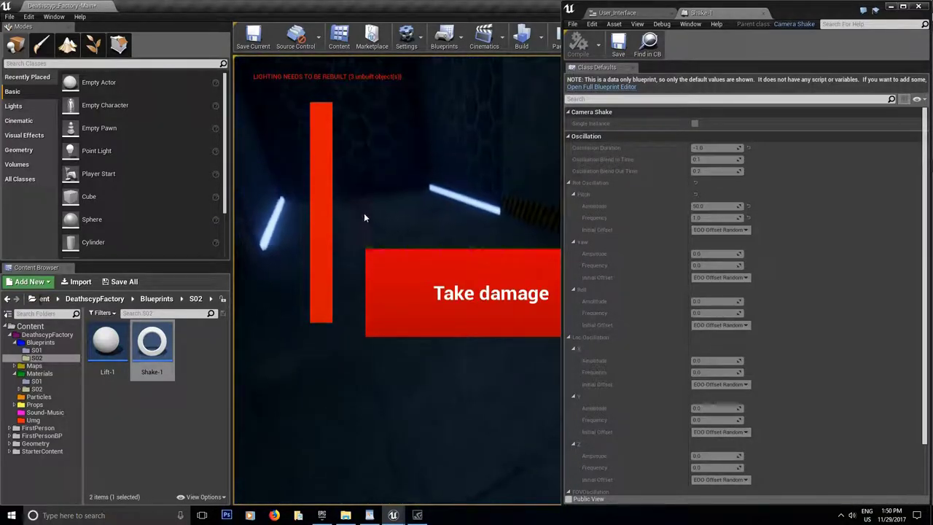
{"action": "key", "text": "Escape"}
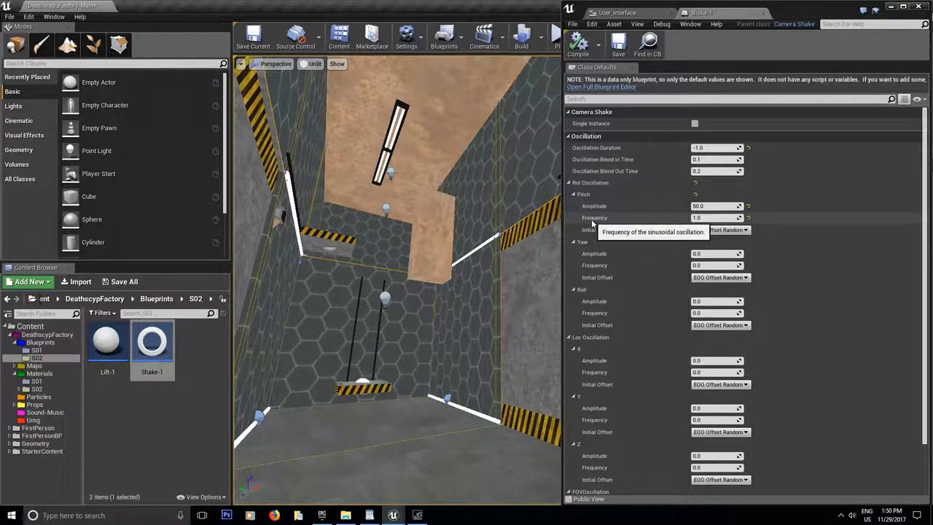
Set the pitch initial offset to zero, then save Shake-1 and the level.
{"action": "left_click", "coordinate": [733, 230]}
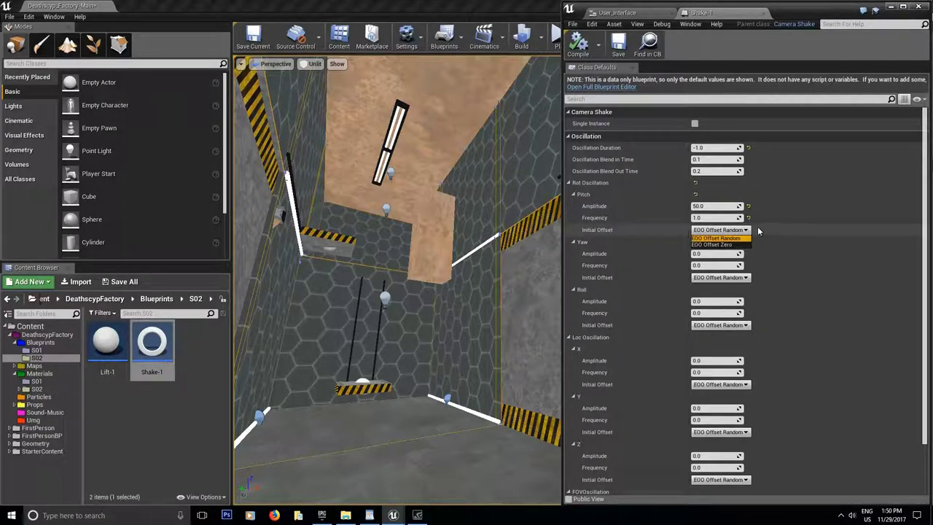
{"action": "left_click", "coordinate": [722, 245]}
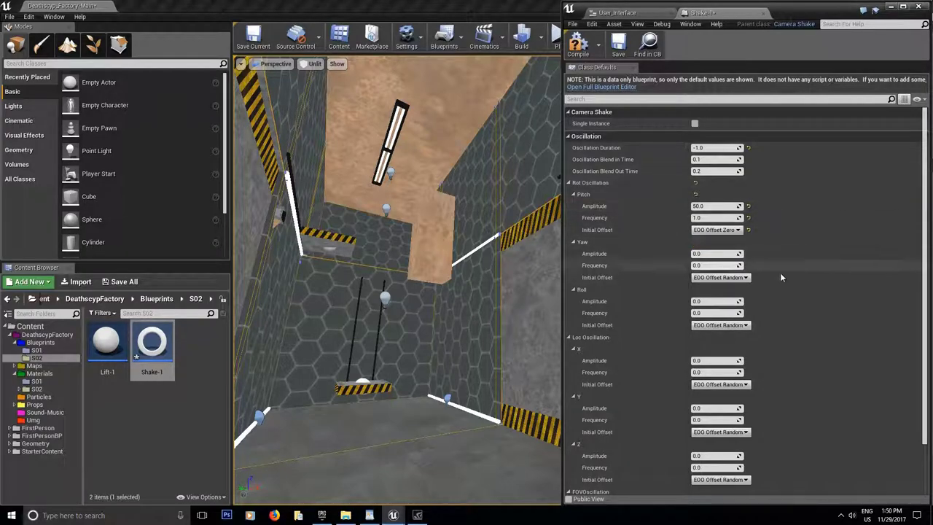
{"action": "left_click", "coordinate": [616, 45]}
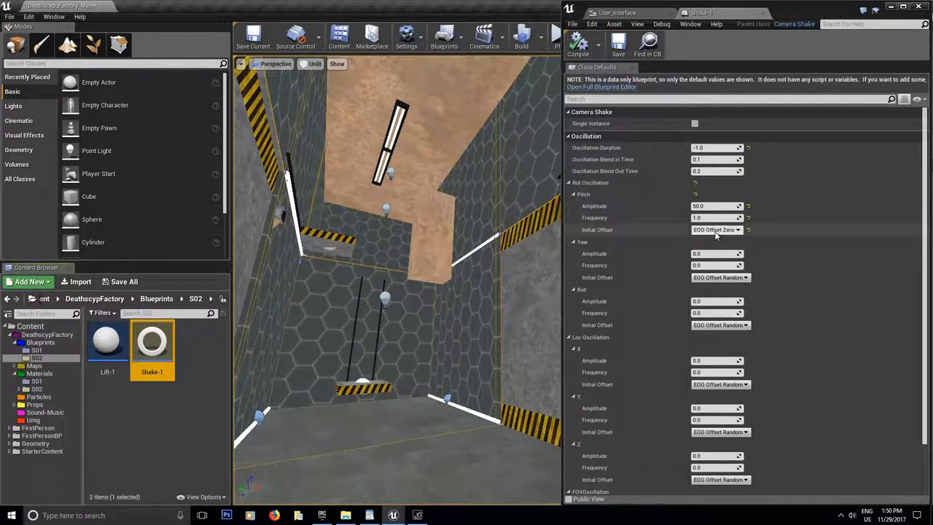
{"action": "left_click", "coordinate": [253, 36]}
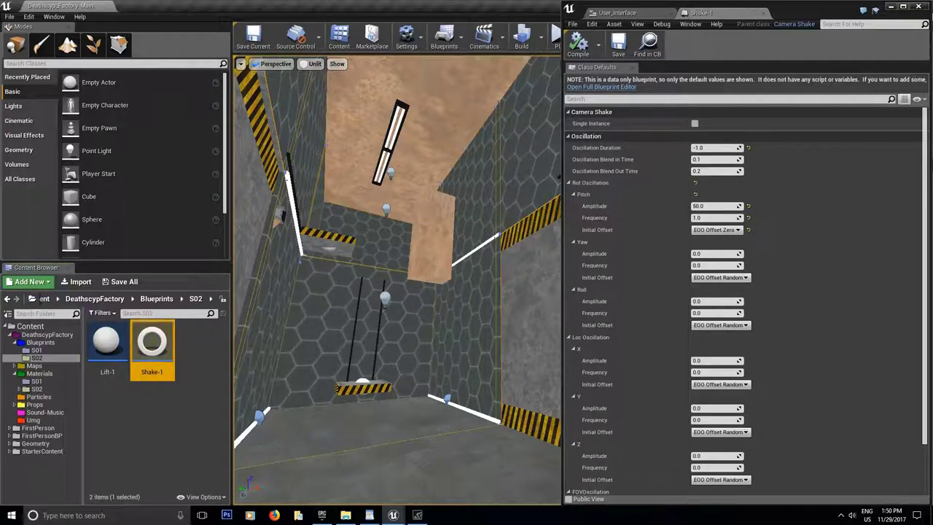
Play the level with Alt+P, press Take damage twice, then exit.
{"action": "left_click", "coordinate": [401, 347]}
{"action": "key", "text": "alt+p"}
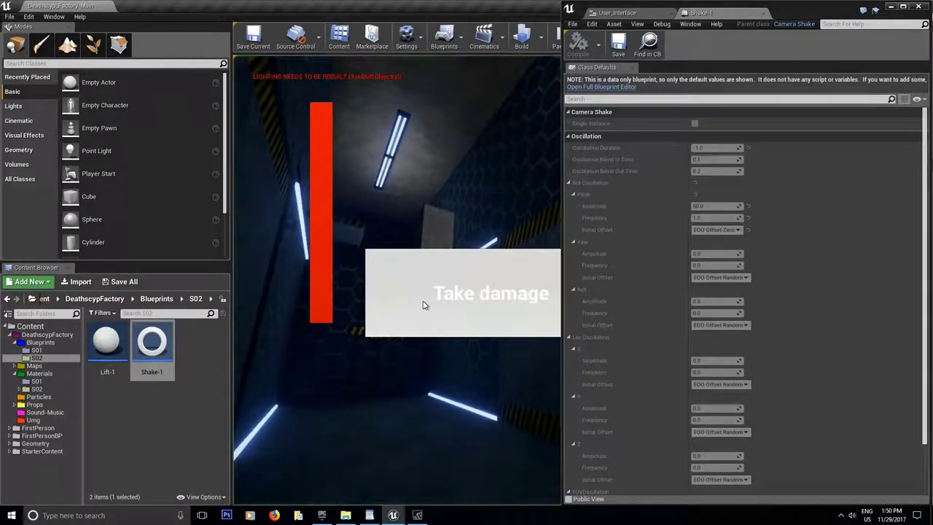
{"action": "left_click", "coordinate": [440, 290]}
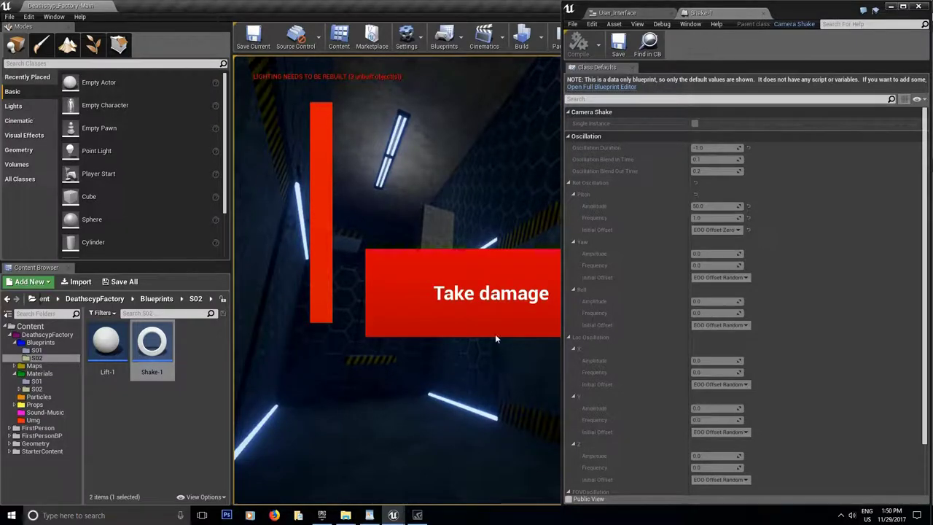
{"action": "left_click", "coordinate": [471, 298]}
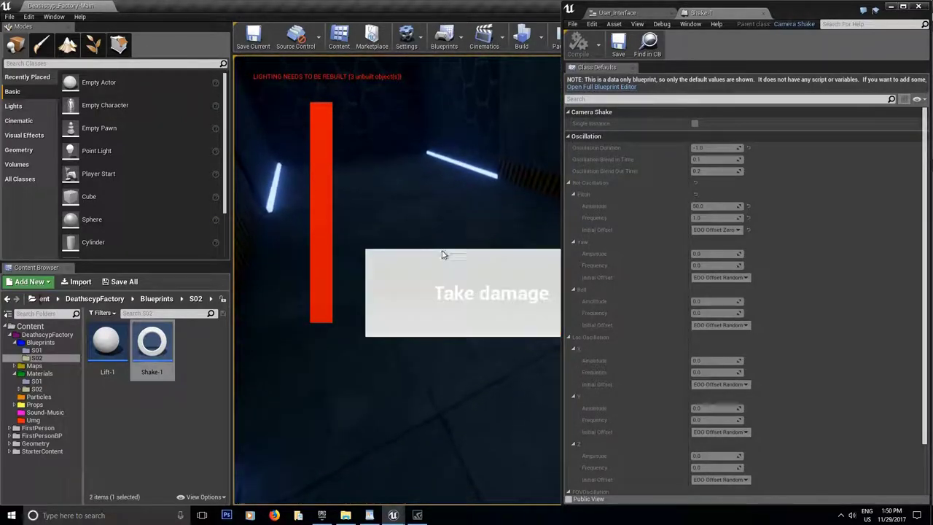
{"action": "key", "text": "Escape"}
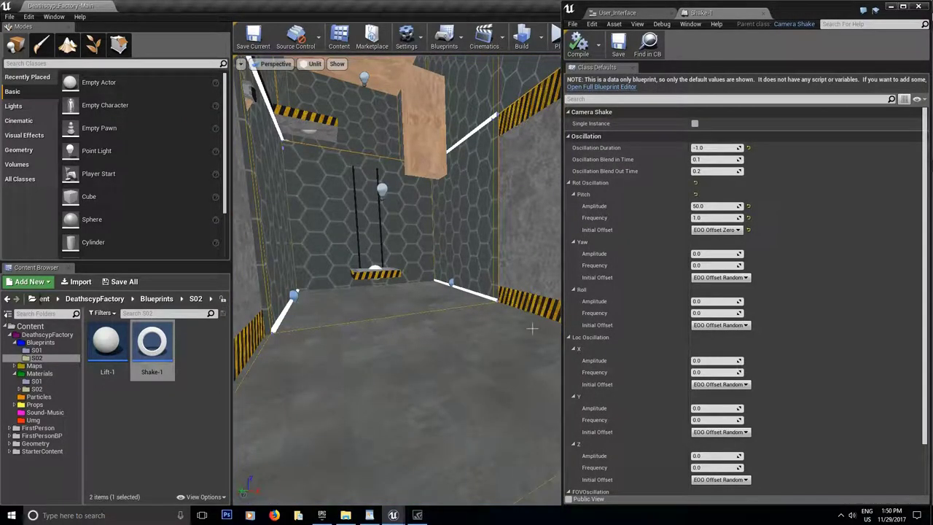
Switch the pitch initial offset to Random, save Shake-1, and retest Take damage in play.
{"action": "left_click", "coordinate": [731, 231]}
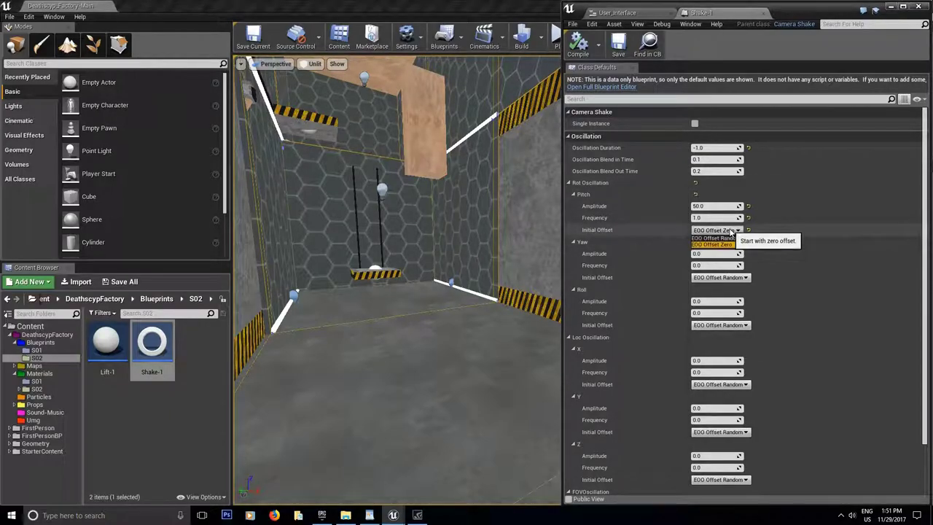
{"action": "left_click", "coordinate": [718, 242]}
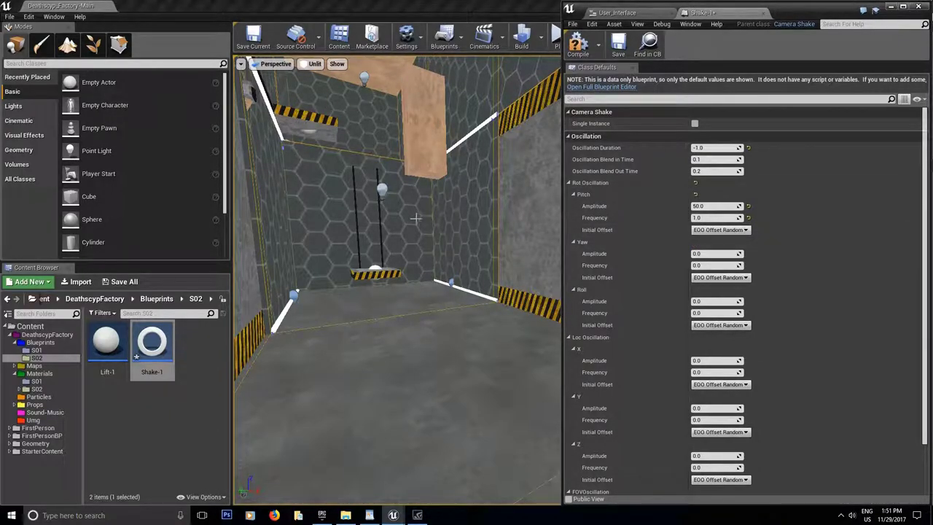
{"action": "left_click", "coordinate": [619, 45]}
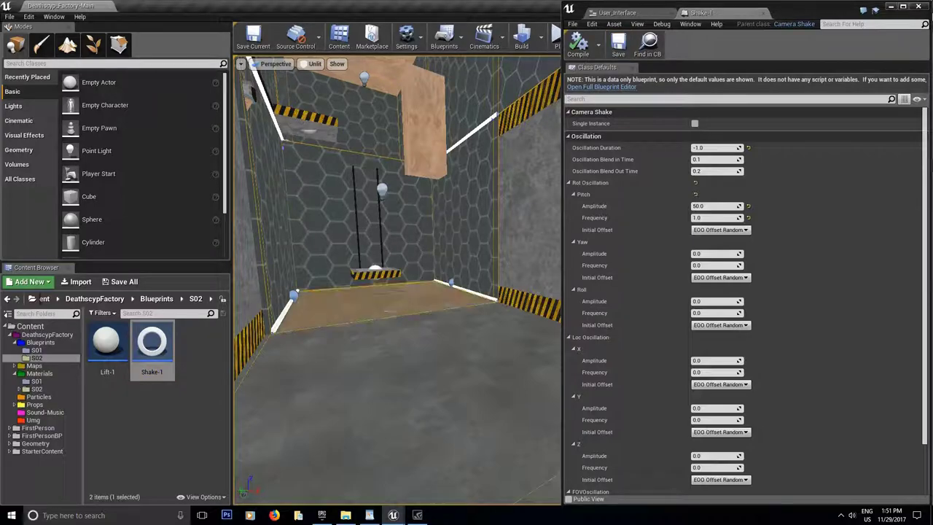
{"action": "key", "text": "alt+p"}
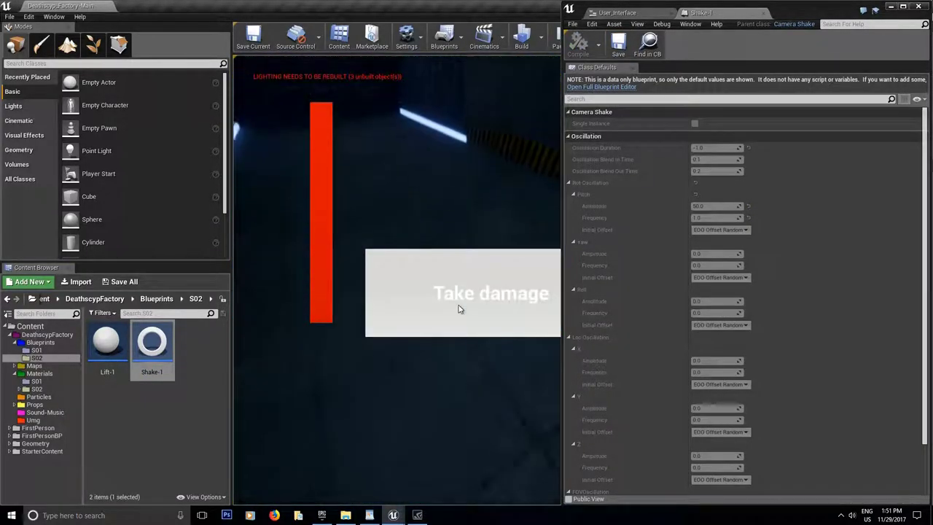
{"action": "left_click", "coordinate": [477, 292]}
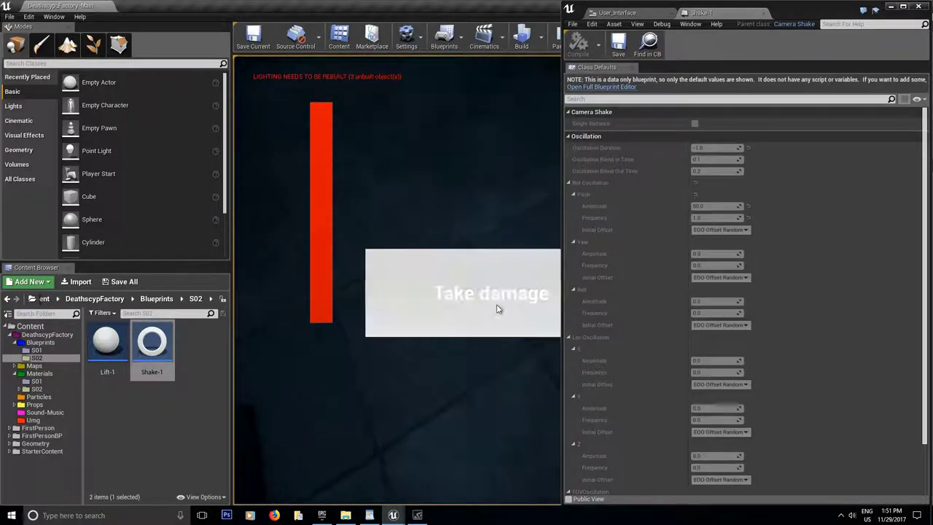
{"action": "key", "text": "Escape"}
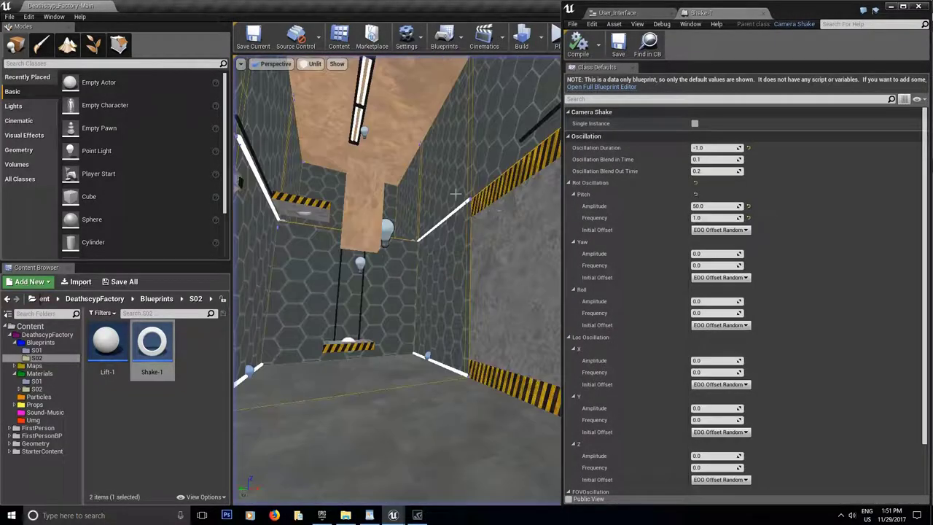
Set Shake-1's Oscillation Duration to 0.0.
{"action": "left_click", "coordinate": [699, 148]}
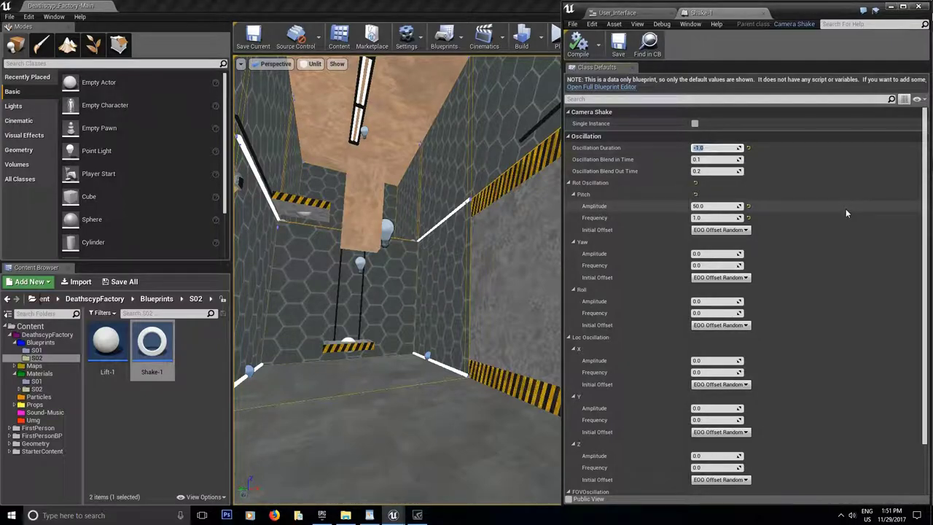
{"action": "key", "text": "Return"}
{"action": "right_click_drag", "start_coordinate": [397, 277], "coordinate": [398, 277]}
{"action": "right_click_drag", "start_coordinate": [432, 333], "coordinate": [432, 333]}
Inspect the shake nodes in the User_Interface event graph, then return to Shake-1.
{"action": "left_click", "coordinate": [620, 13]}
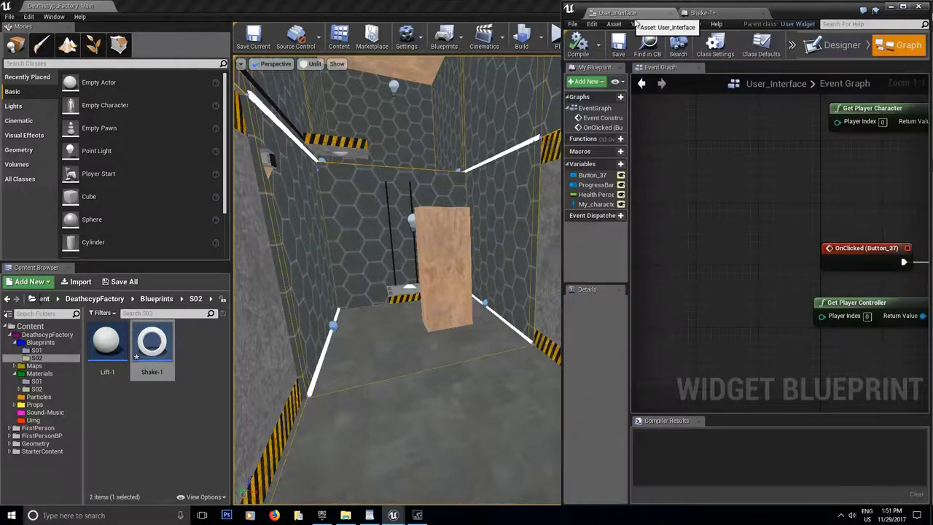
{"action": "right_click_drag", "start_coordinate": [875, 328], "coordinate": [722, 293]}
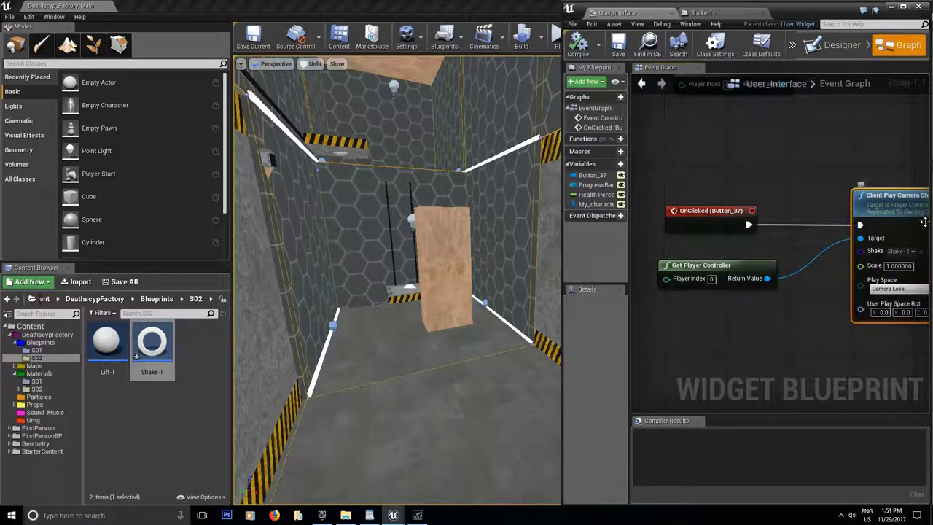
{"action": "left_click", "coordinate": [702, 13]}
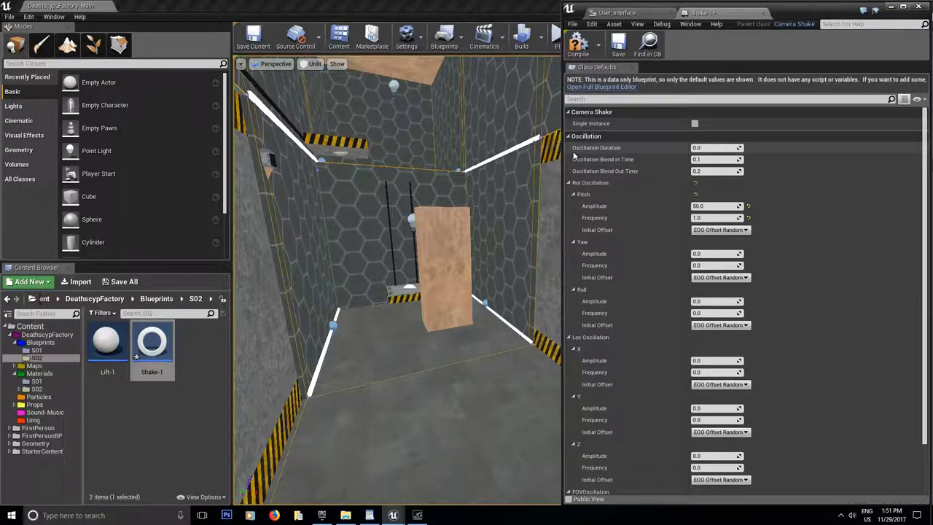
Set Oscillation Duration to 0.25, try Blend In Time 1, restore it to 0.1, and save.
{"action": "left_click", "coordinate": [711, 148]}
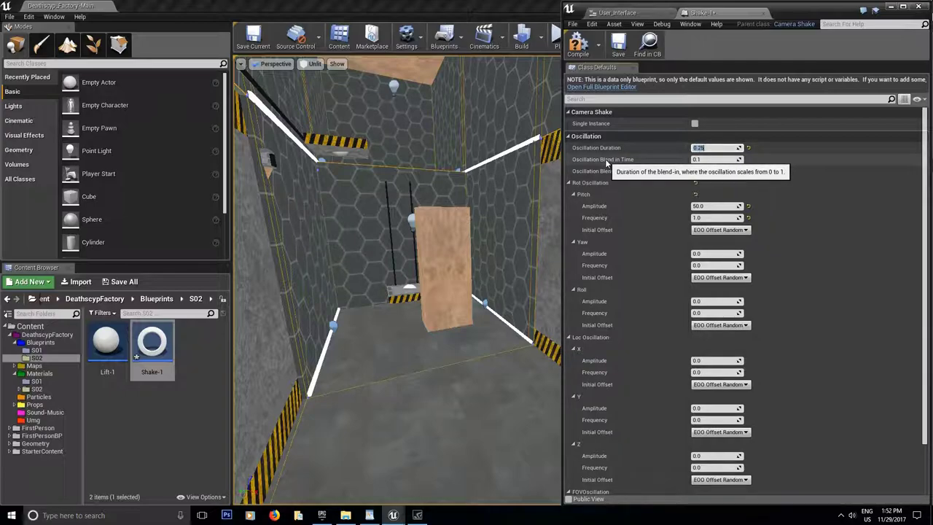
{"action": "left_click", "coordinate": [714, 160]}
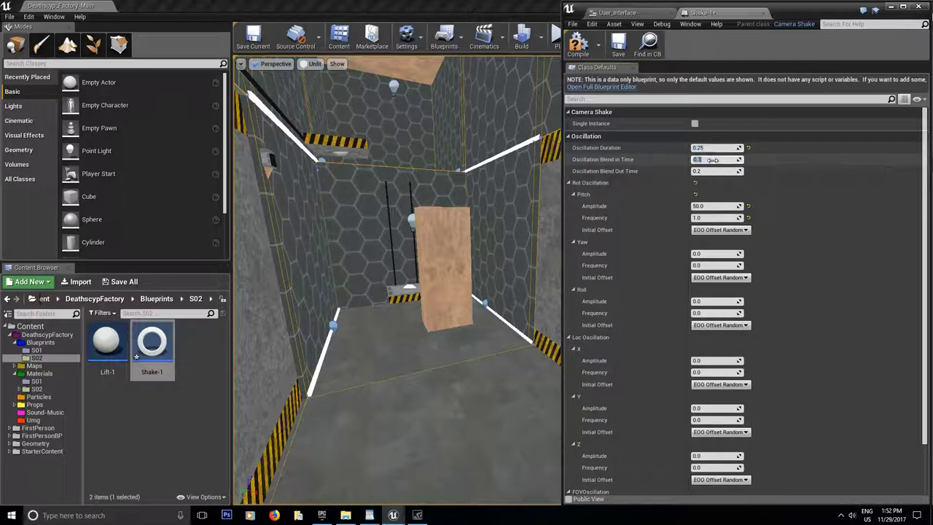
{"action": "type", "text": "1"}
{"action": "key", "text": "Return"}
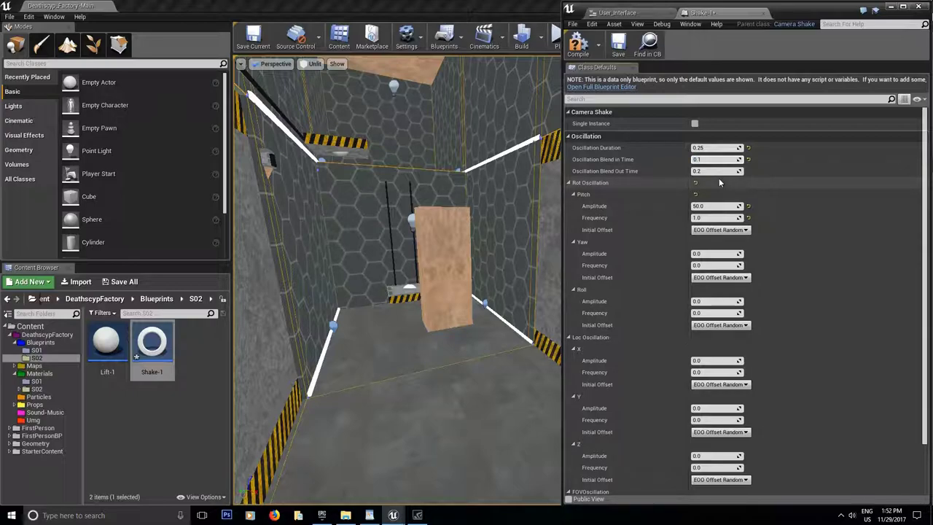
{"action": "left_click", "coordinate": [711, 160]}
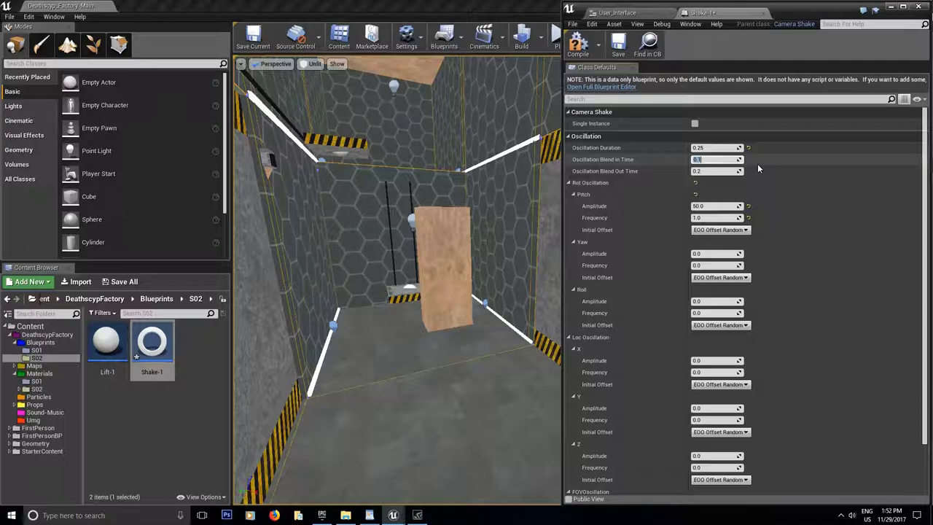
{"action": "left_click", "coordinate": [628, 48]}
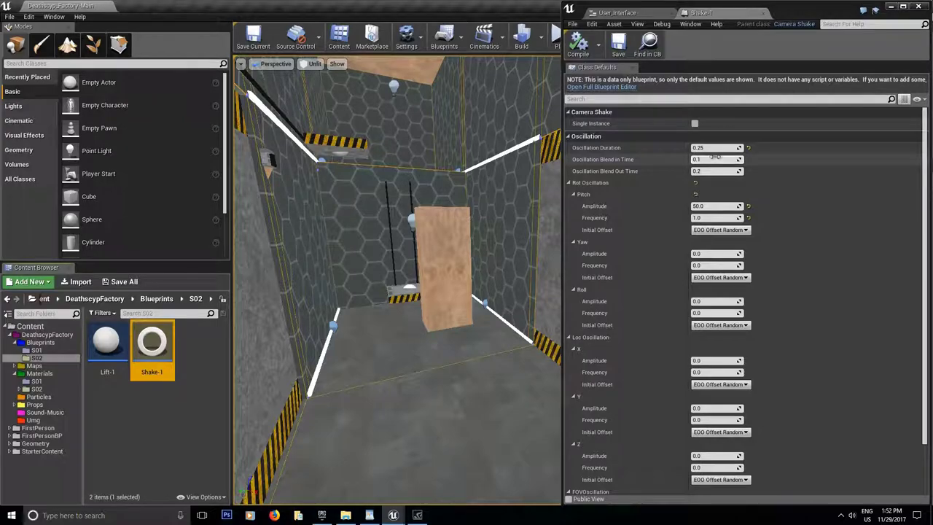
Select the wooden box and rotate it back and forth in yaw and pitch.
{"action": "scroll", "coordinate": [826, 204], "scroll_direction": "down", "scroll_amount": 3}
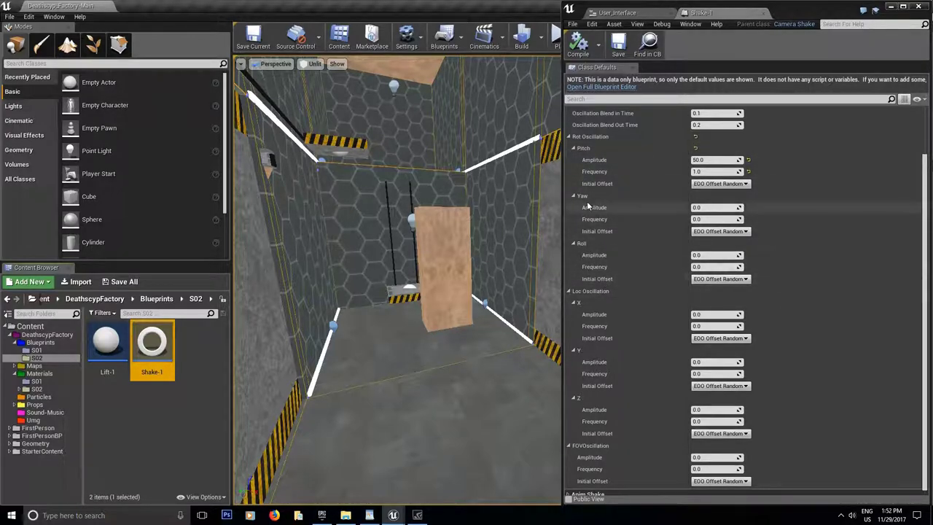
{"action": "left_click", "coordinate": [410, 217]}
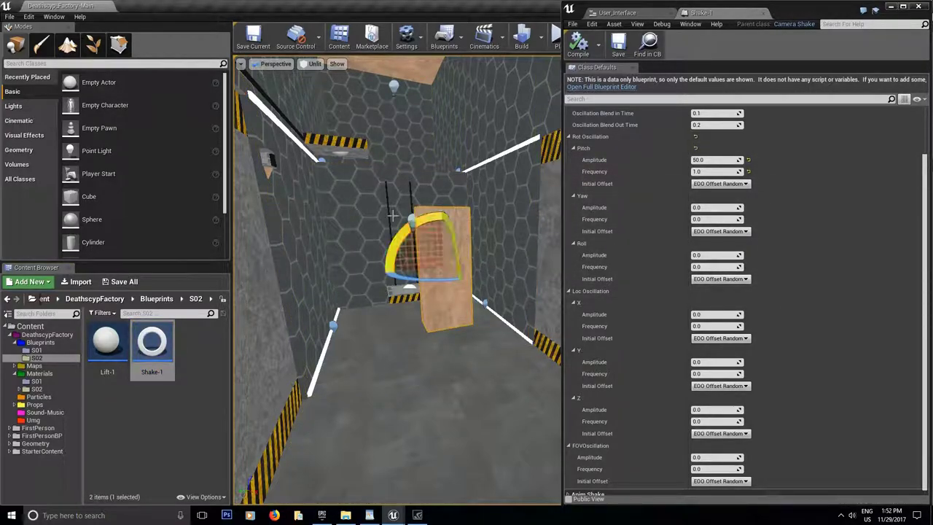
{"action": "left_click_drag", "start_coordinate": [401, 280], "coordinate": [406, 282]}
{"action": "mouse_move", "coordinate": [476, 287]}
{"action": "left_mouse_down"}
{"action": "mouse_move", "coordinate": [453, 280]}
{"action": "mouse_move", "coordinate": [511, 264]}
{"action": "mouse_move", "coordinate": [399, 289]}
{"action": "mouse_move", "coordinate": [460, 284]}
{"action": "left_mouse_up"}
{"action": "mouse_move", "coordinate": [422, 217]}
{"action": "left_mouse_down"}
{"action": "mouse_move", "coordinate": [434, 219]}
{"action": "mouse_move", "coordinate": [412, 220]}
{"action": "mouse_move", "coordinate": [439, 213]}
{"action": "left_mouse_up"}
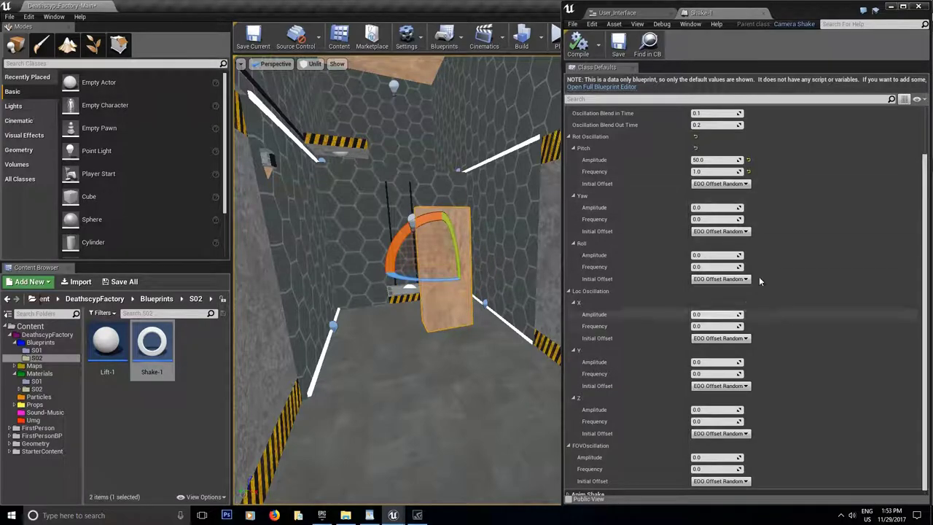
Collapse the Rot Oscillation settings and switch the box gizmo to move mode with W.
{"action": "scroll", "coordinate": [670, 266], "scroll_direction": "up", "scroll_amount": 2}
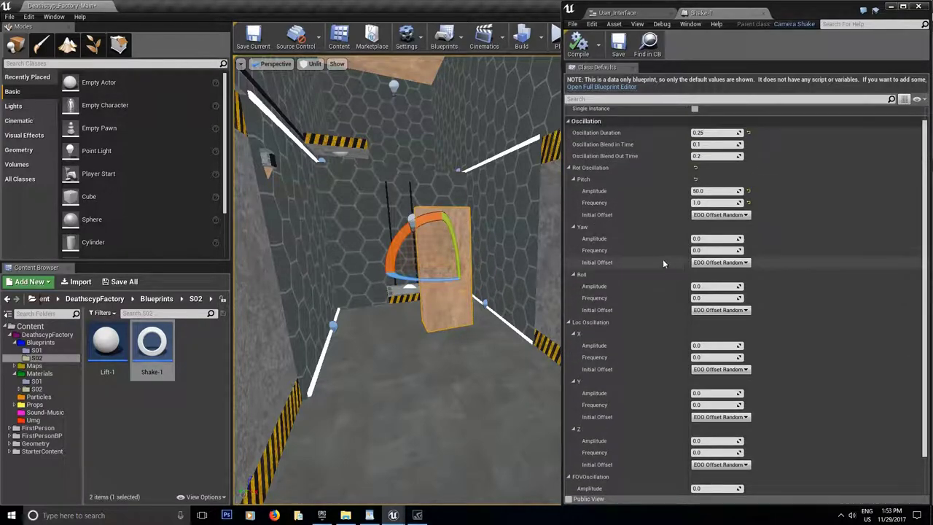
{"action": "left_click", "coordinate": [570, 168]}
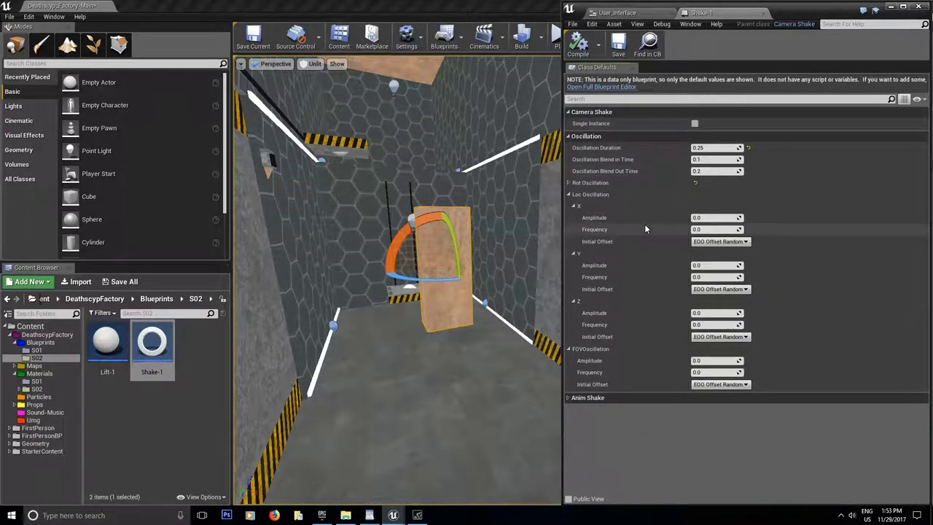
{"action": "left_click", "coordinate": [573, 182]}
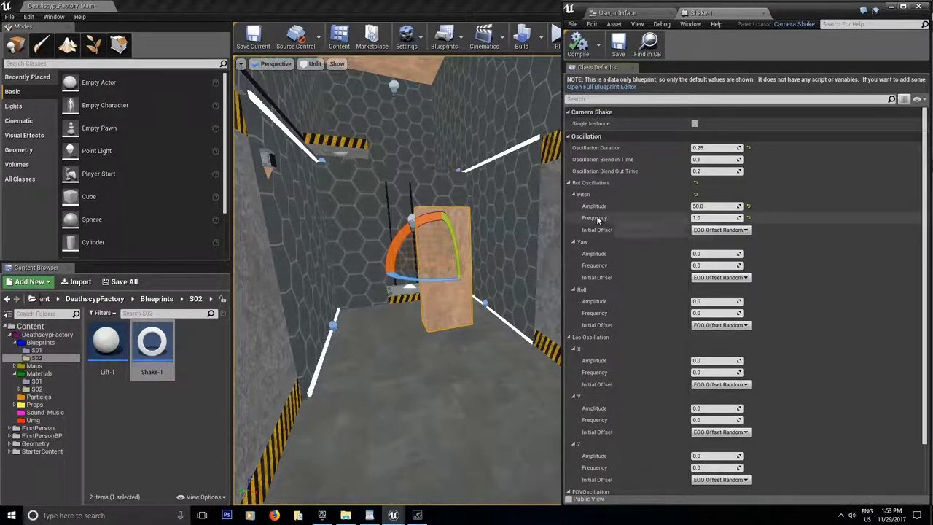
{"action": "left_click", "coordinate": [570, 183]}
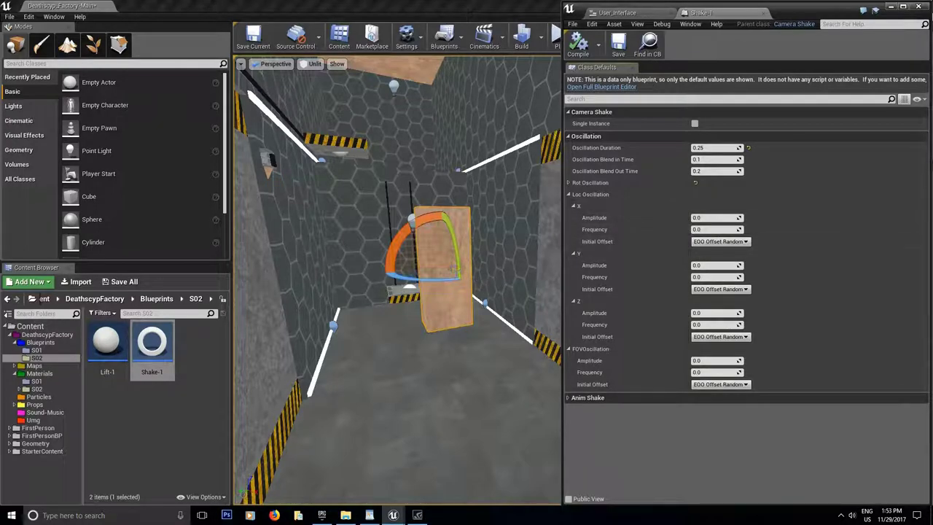
{"action": "left_click", "coordinate": [444, 264]}
{"action": "key", "text": "w"}
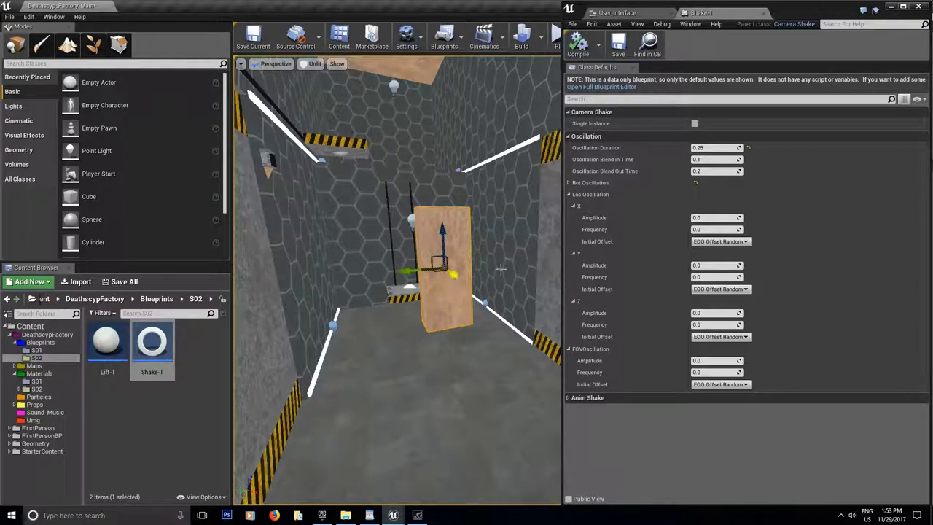
Try a -50 Loc Oscillation X amplitude while sliding the wooden panel right.
{"action": "left_click", "coordinate": [718, 218]}
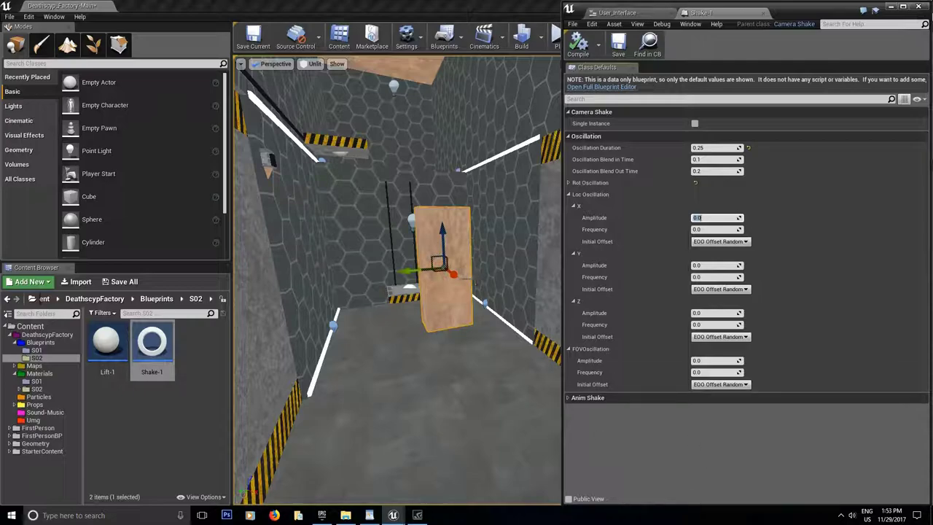
{"action": "mouse_move", "coordinate": [458, 276]}
{"action": "left_mouse_down"}
{"action": "mouse_move", "coordinate": [469, 291]}
{"action": "mouse_move", "coordinate": [448, 268]}
{"action": "mouse_move", "coordinate": [453, 274]}
{"action": "left_mouse_up"}
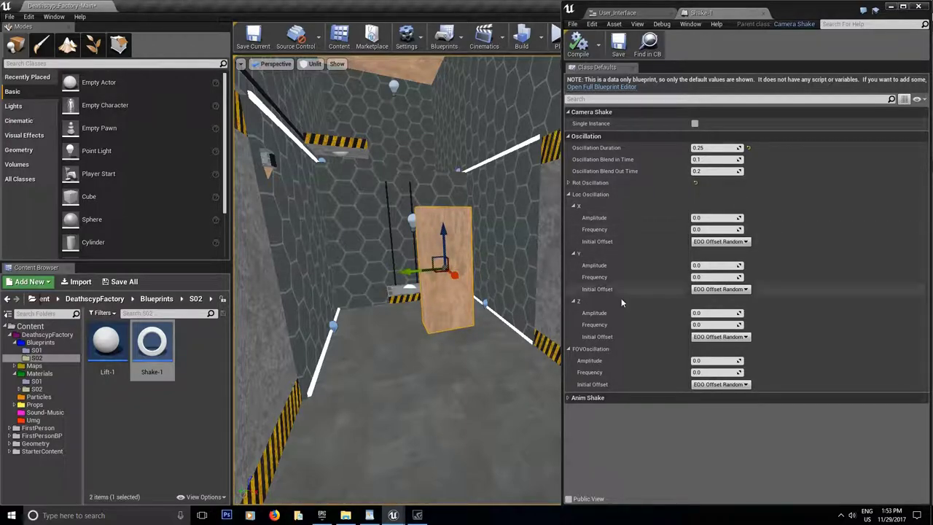
{"action": "left_click", "coordinate": [716, 217]}
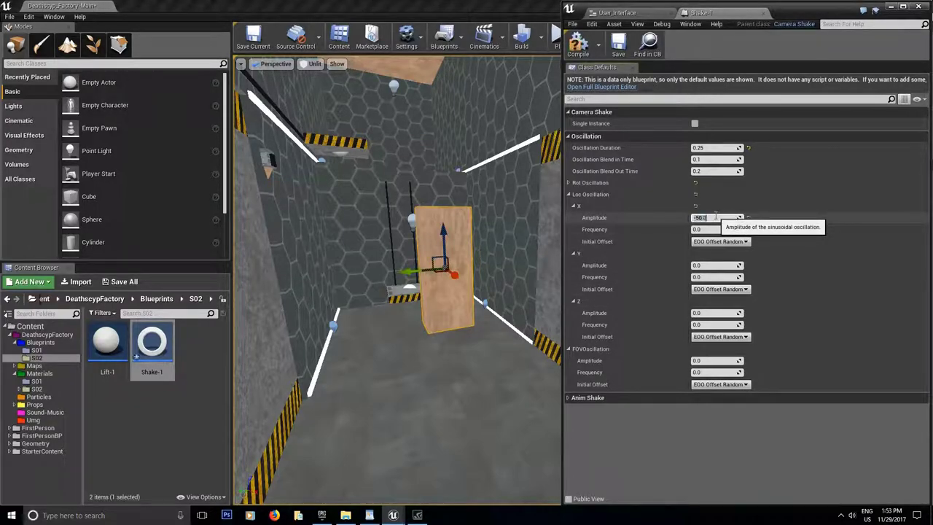
{"action": "mouse_move", "coordinate": [453, 275]}
{"action": "left_mouse_down"}
{"action": "mouse_move", "coordinate": [486, 297]}
{"action": "mouse_move", "coordinate": [496, 323]}
{"action": "mouse_move", "coordinate": [421, 262]}
{"action": "mouse_move", "coordinate": [446, 276]}
{"action": "mouse_move", "coordinate": [417, 242]}
{"action": "mouse_move", "coordinate": [471, 292]}
{"action": "mouse_move", "coordinate": [454, 277]}
{"action": "left_mouse_up"}
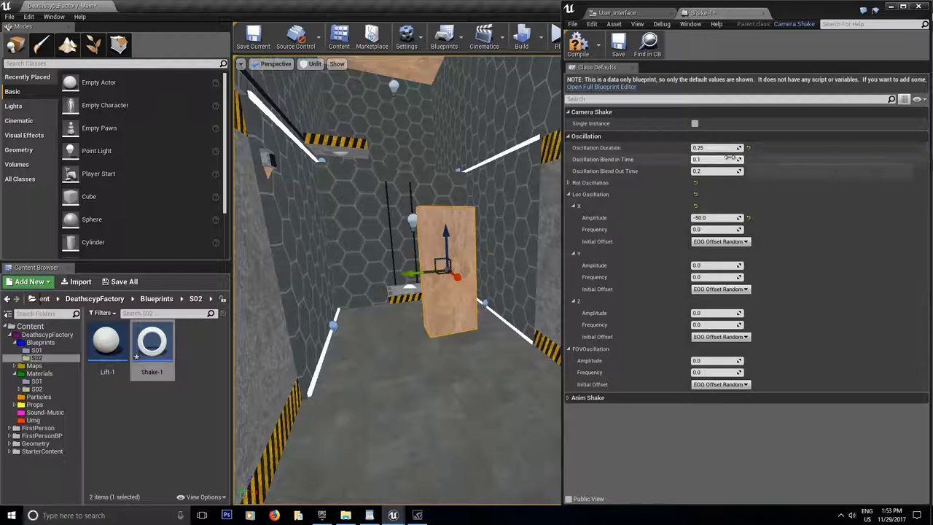
Return the X amplitude to 0 and move the wall panel along Y and Z.
{"action": "left_click", "coordinate": [719, 218]}
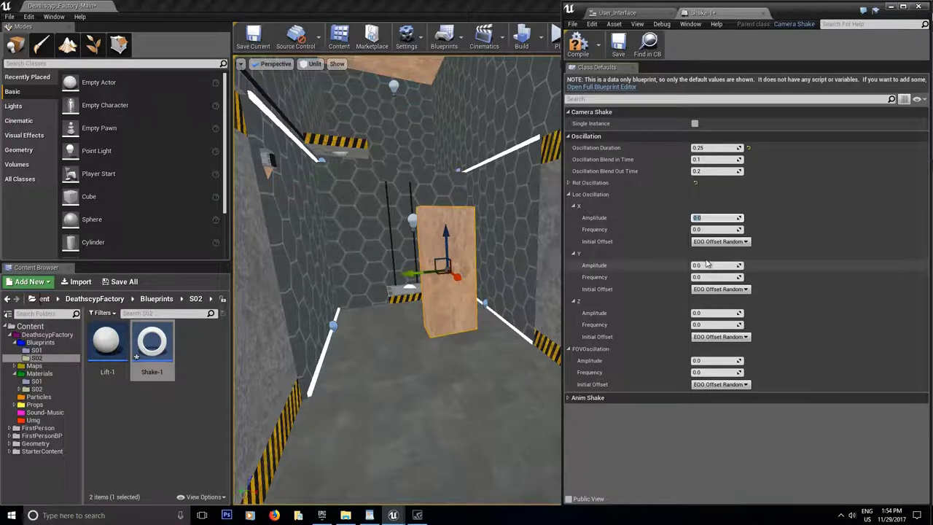
{"action": "left_click_drag", "start_coordinate": [412, 273], "coordinate": [446, 239]}
{"action": "left_click_drag", "start_coordinate": [476, 200], "coordinate": [475, 239]}
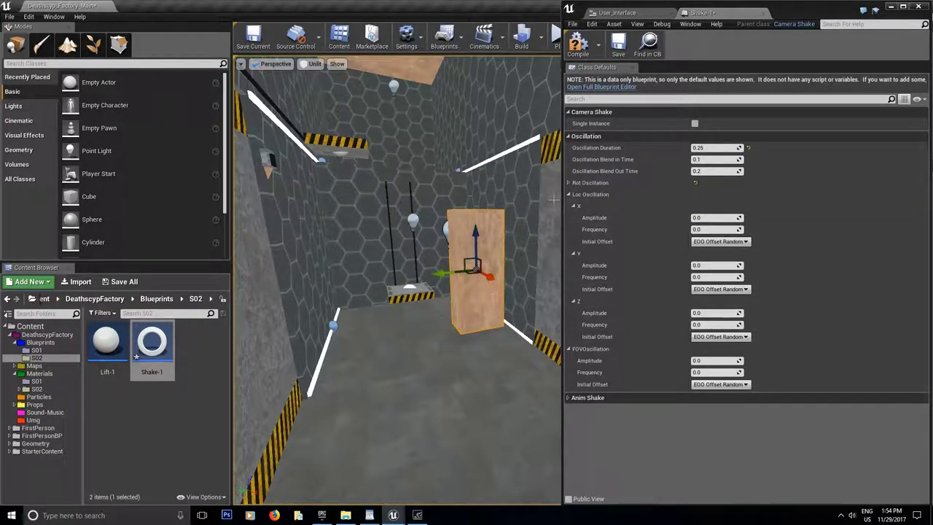
Set FOV oscillation amplitude 50, frequency 1 and initial offset Zero.
{"action": "left_click", "coordinate": [655, 194]}
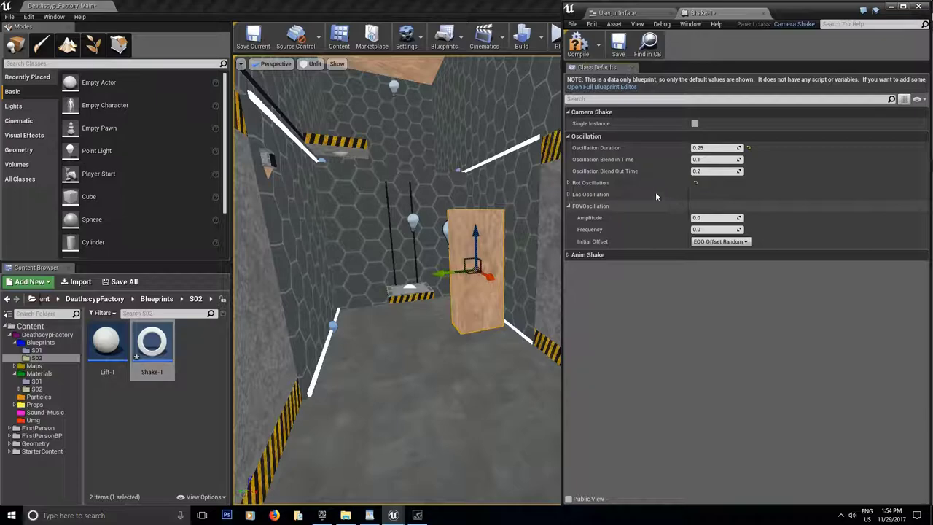
{"action": "left_click", "coordinate": [569, 194]}
{"action": "left_click", "coordinate": [568, 182]}
{"action": "scroll", "coordinate": [639, 312], "scroll_direction": "down", "scroll_amount": 2}
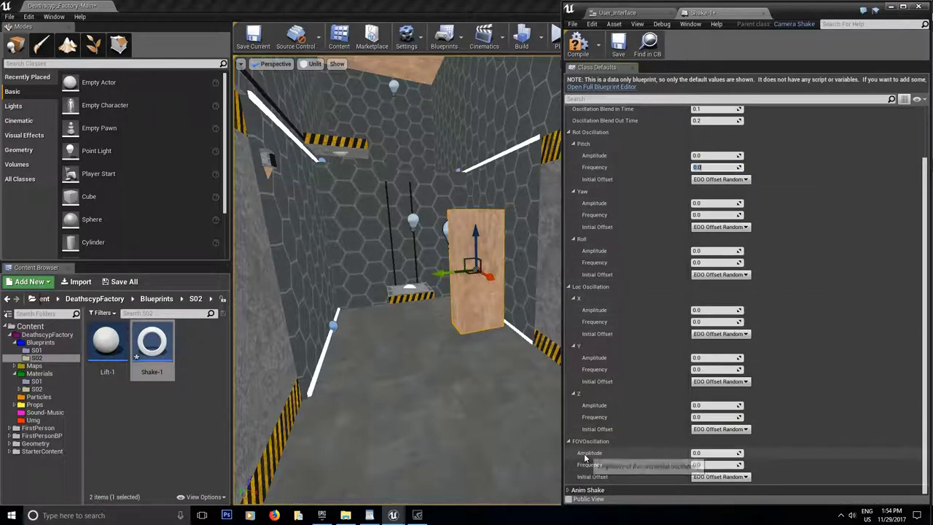
{"action": "left_click", "coordinate": [696, 452]}
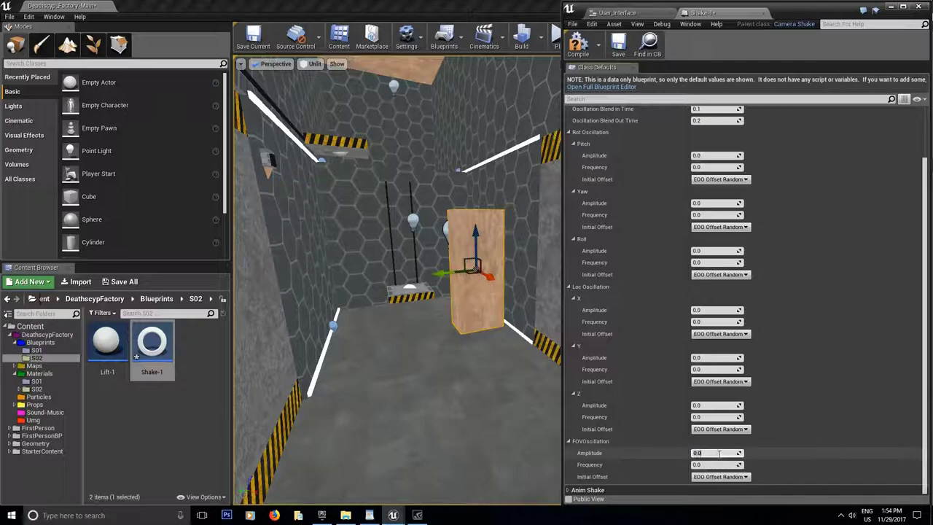
{"action": "type", "text": "50"}
{"action": "key", "text": "Return"}
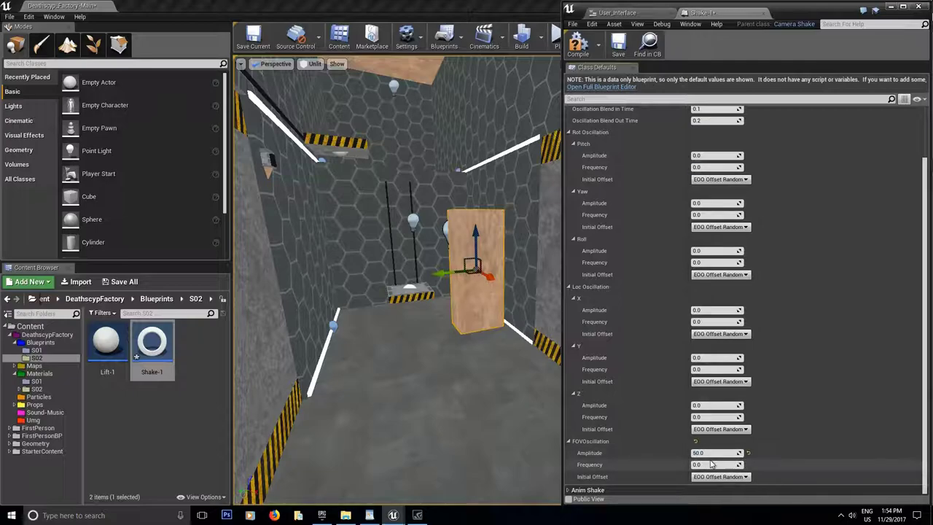
{"action": "left_click", "coordinate": [711, 464]}
{"action": "type", "text": "1"}
{"action": "left_click", "coordinate": [721, 477]}
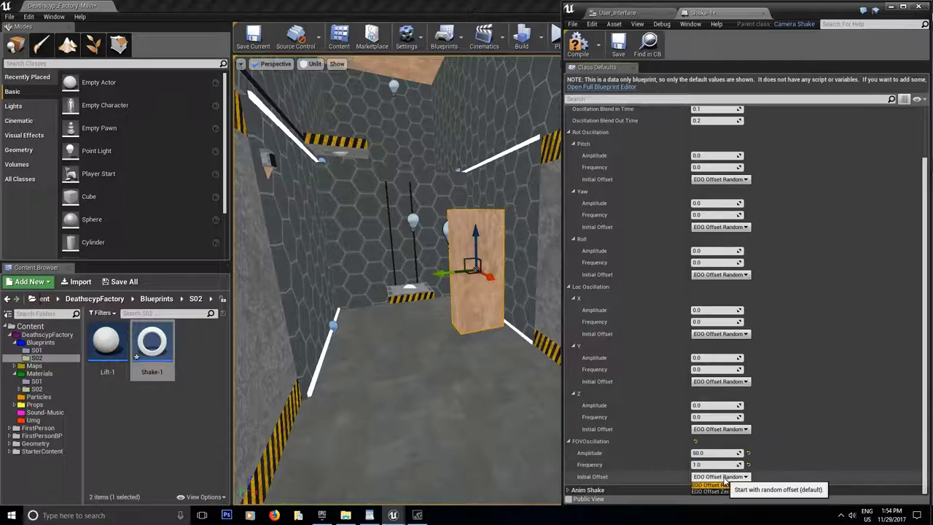
{"action": "left_click", "coordinate": [728, 491]}
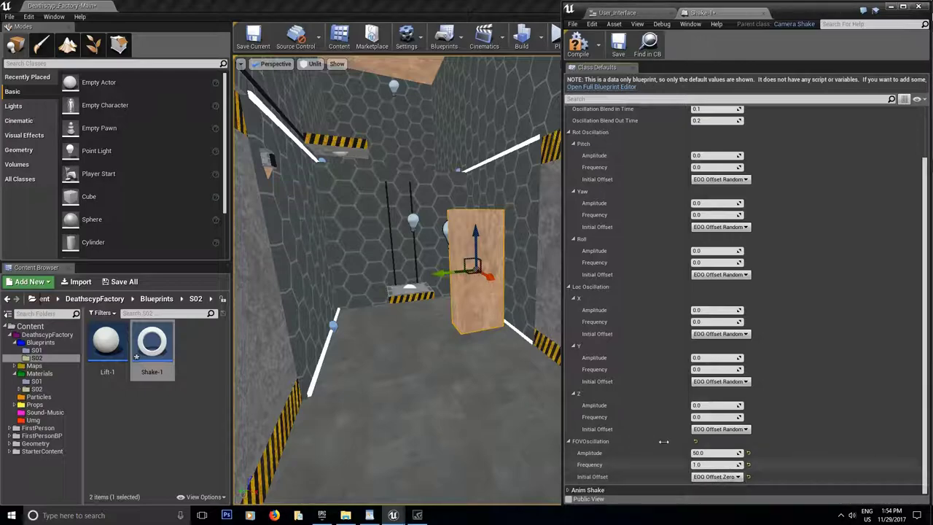
Save the current level and start a test play.
{"action": "left_click", "coordinate": [252, 34]}
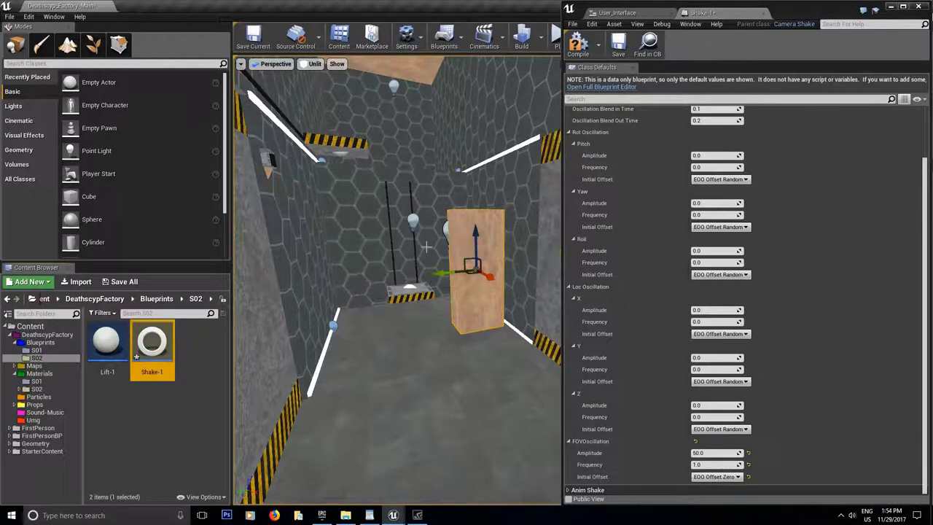
{"action": "scroll", "coordinate": [481, 339], "scroll_direction": "down", "scroll_amount": 3}
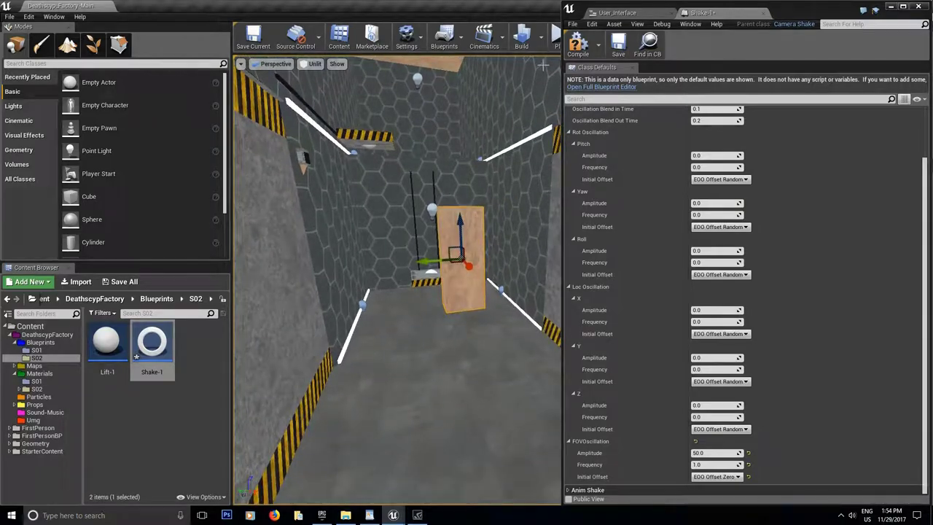
{"action": "left_click", "coordinate": [557, 45]}
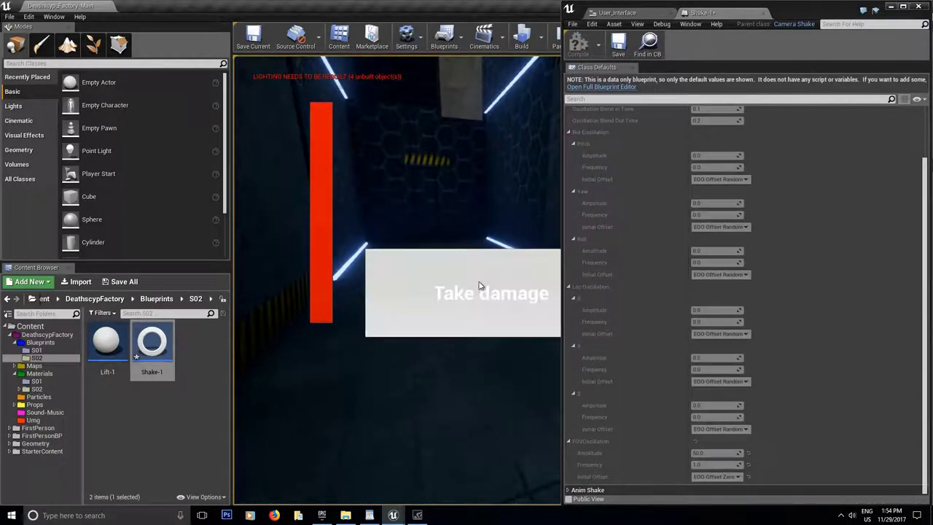
Stop the test play, set Oscillation Duration to 4.0, compile, and play again.
{"action": "key", "text": "Escape"}
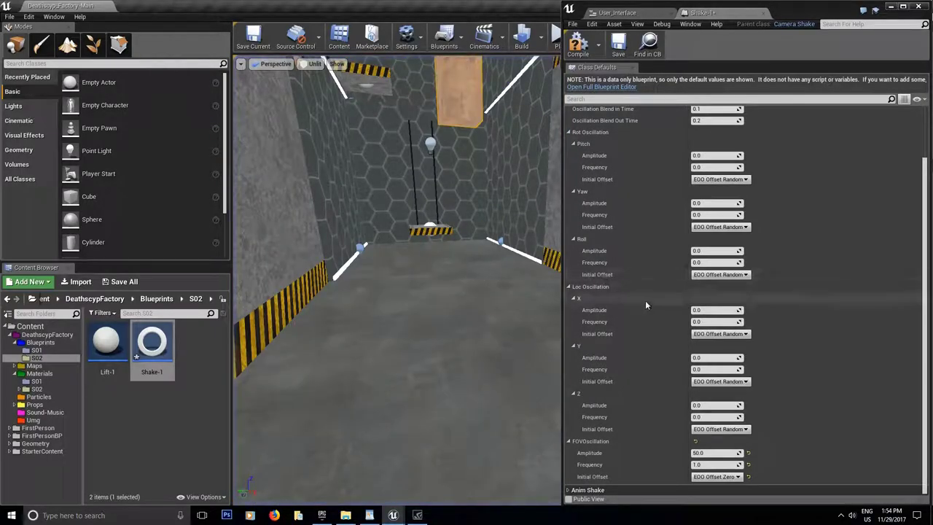
{"action": "scroll", "coordinate": [738, 327], "scroll_direction": "up", "scroll_amount": 2}
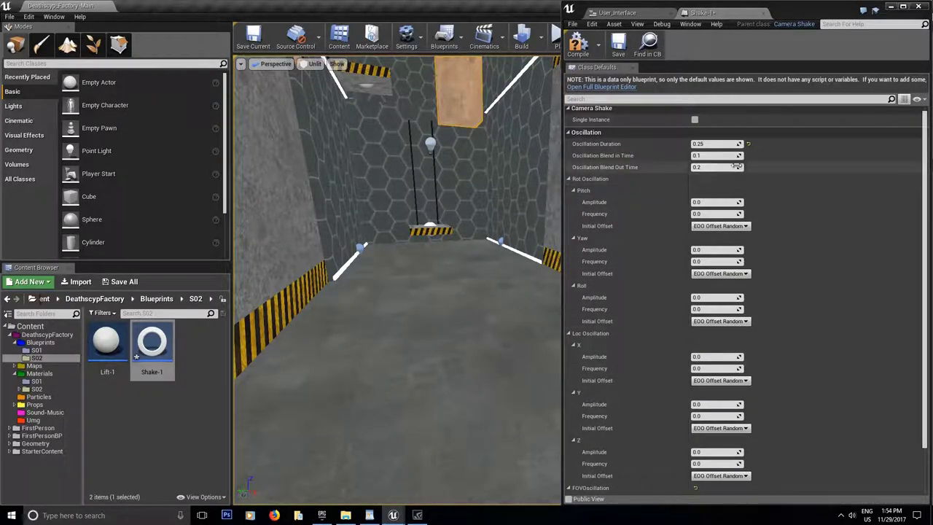
{"action": "left_click", "coordinate": [717, 144]}
{"action": "type", "text": "4"}
{"action": "key", "text": "Return"}
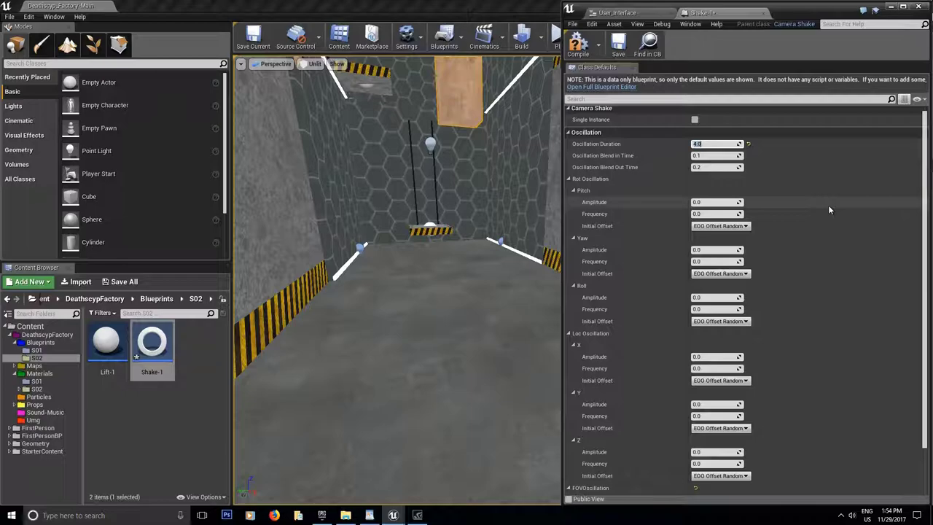
{"action": "left_click", "coordinate": [577, 43]}
{"action": "left_click", "coordinate": [554, 37]}
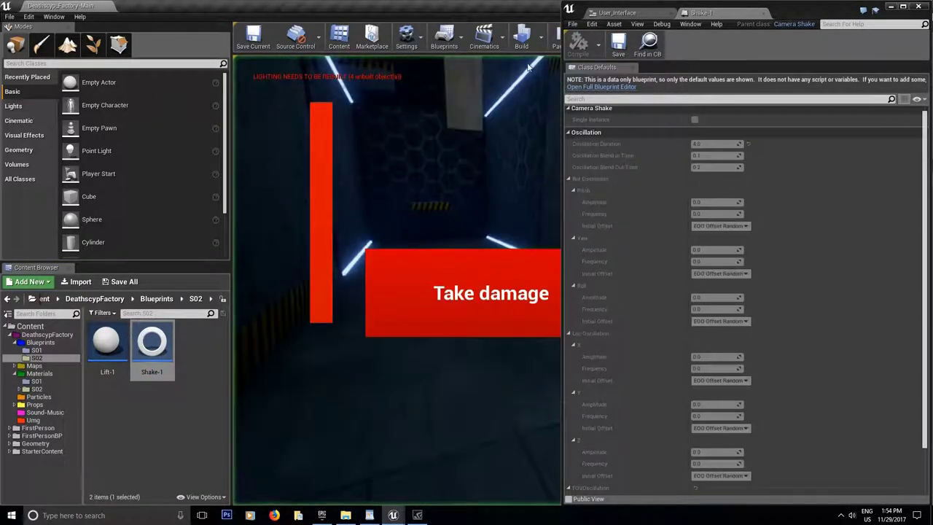
Press Take damage three times to watch the 4-second shake, then stop play.
{"action": "left_click", "coordinate": [486, 257]}
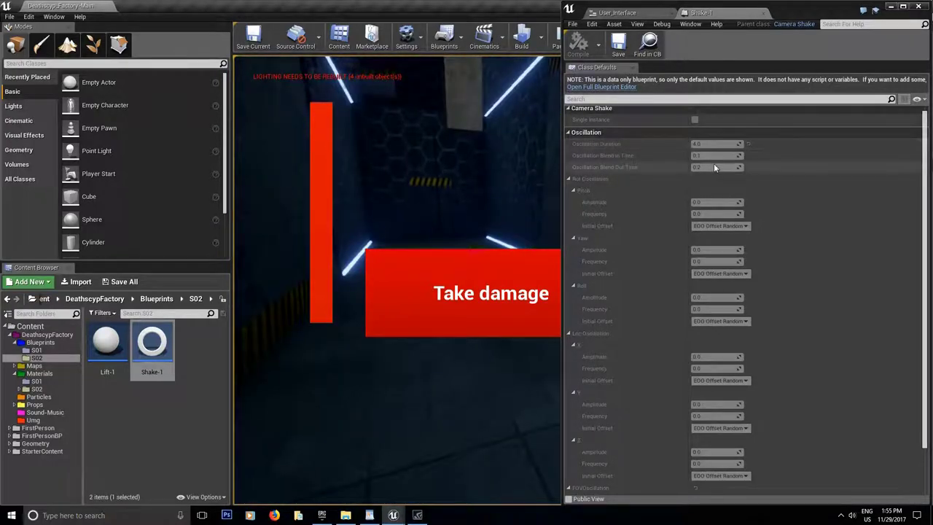
{"action": "left_click", "coordinate": [492, 275]}
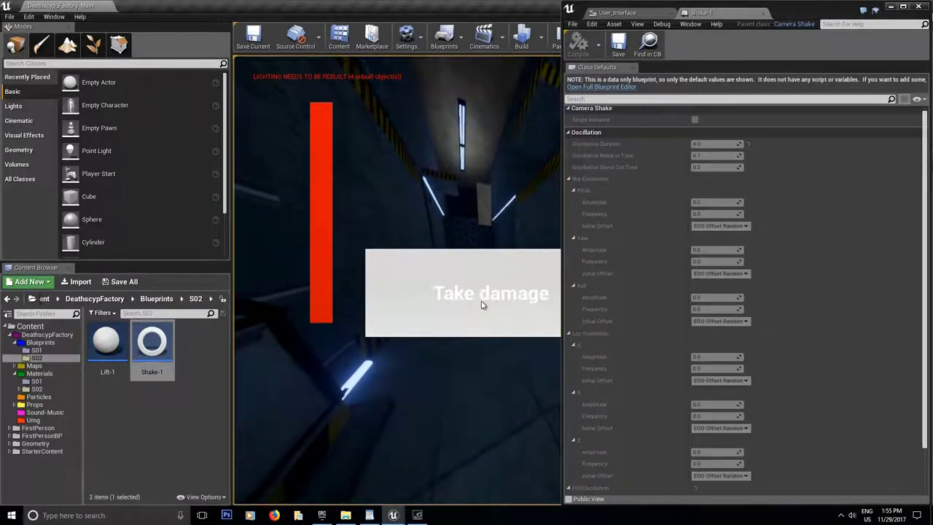
{"action": "left_click", "coordinate": [523, 314]}
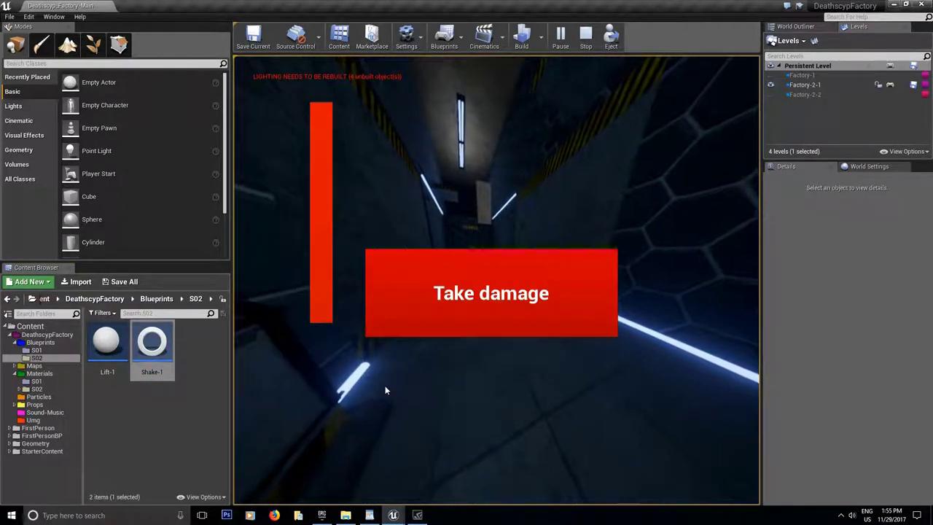
{"action": "left_click", "coordinate": [586, 34]}
{"action": "left_click_drag", "start_coordinate": [524, 186], "coordinate": [496, 248]}
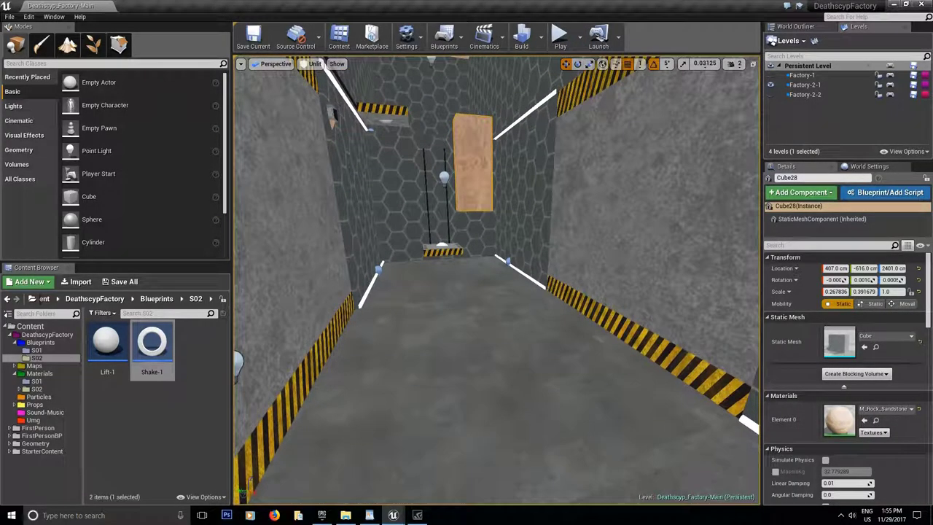
Bring back the Shake-1 window and zero its FOV oscillation amplitude and frequency.
{"action": "mouse_move", "coordinate": [393, 514]}
{"action": "left_click", "coordinate": [449, 492]}
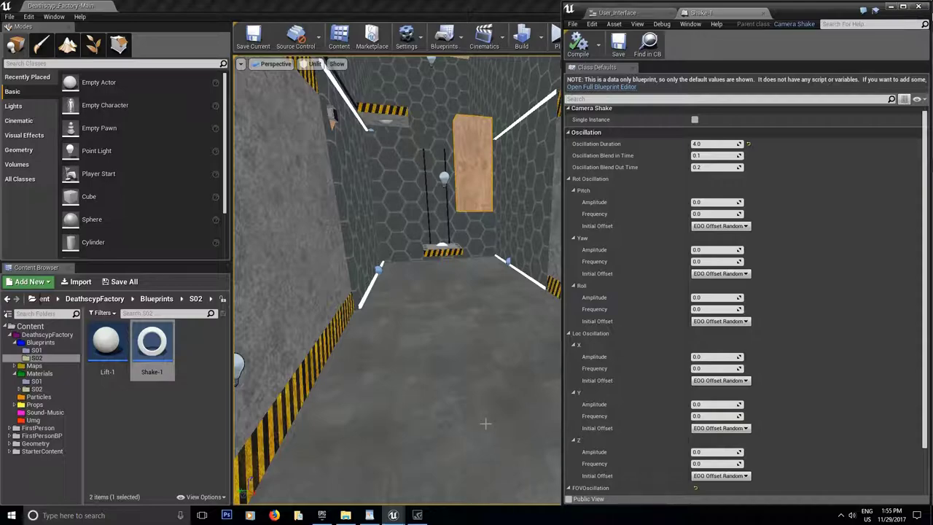
{"action": "scroll", "coordinate": [621, 457], "scroll_direction": "down", "scroll_amount": 2}
{"action": "left_click", "coordinate": [620, 455]}
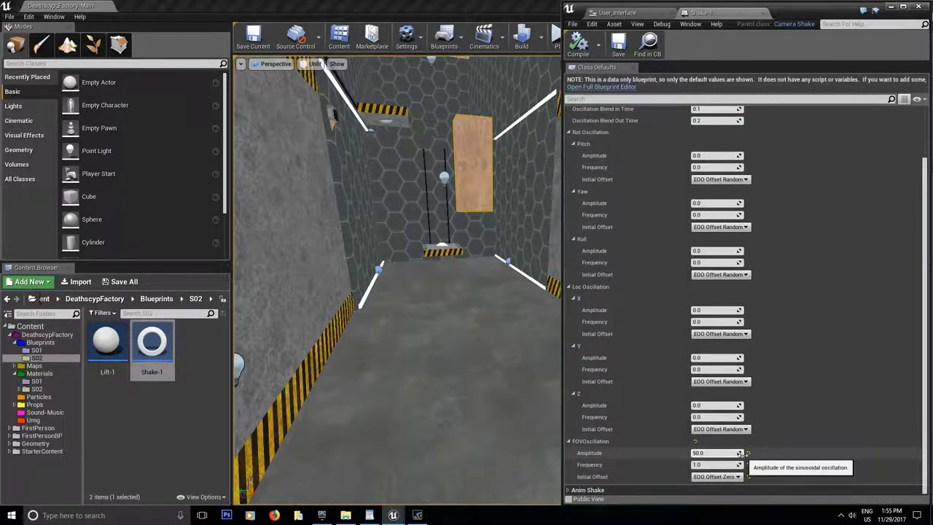
{"action": "type", "text": "0"}
{"action": "left_click", "coordinate": [716, 464]}
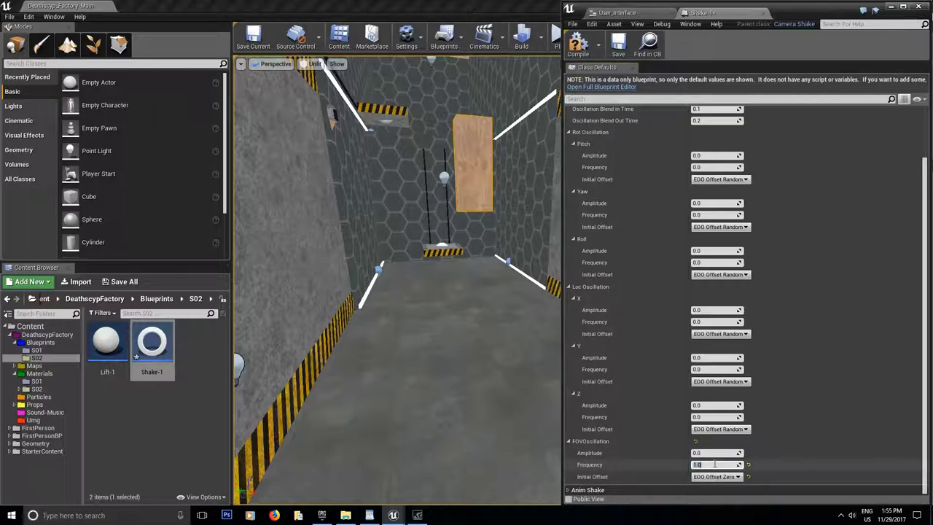
{"action": "scroll", "coordinate": [696, 343], "scroll_direction": "up", "scroll_amount": 3}
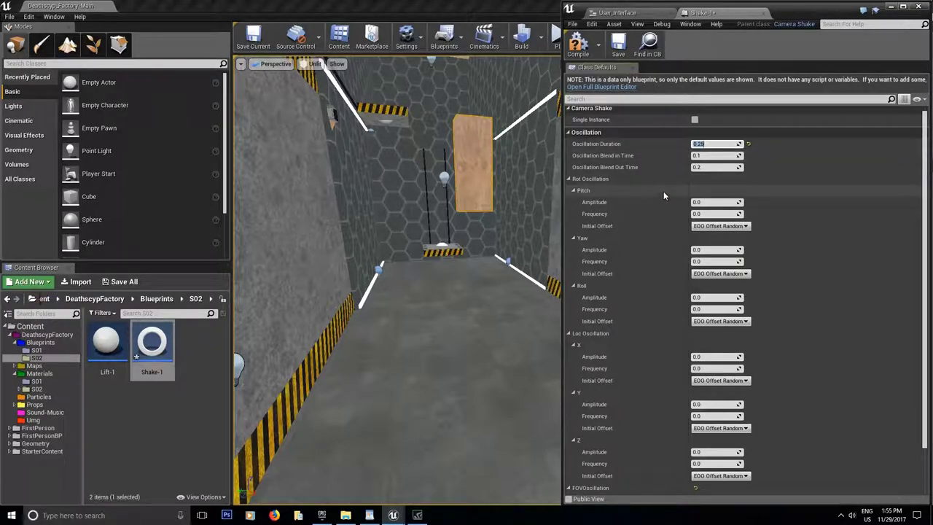
Set pitch and yaw oscillation to amplitude 5 and frequency 50.
{"action": "left_click", "coordinate": [715, 202]}
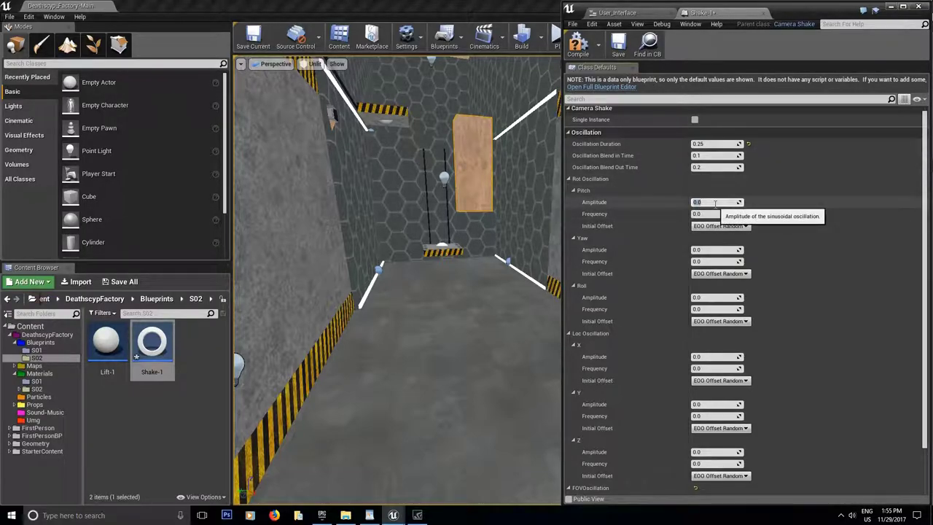
{"action": "key", "text": "Tab"}
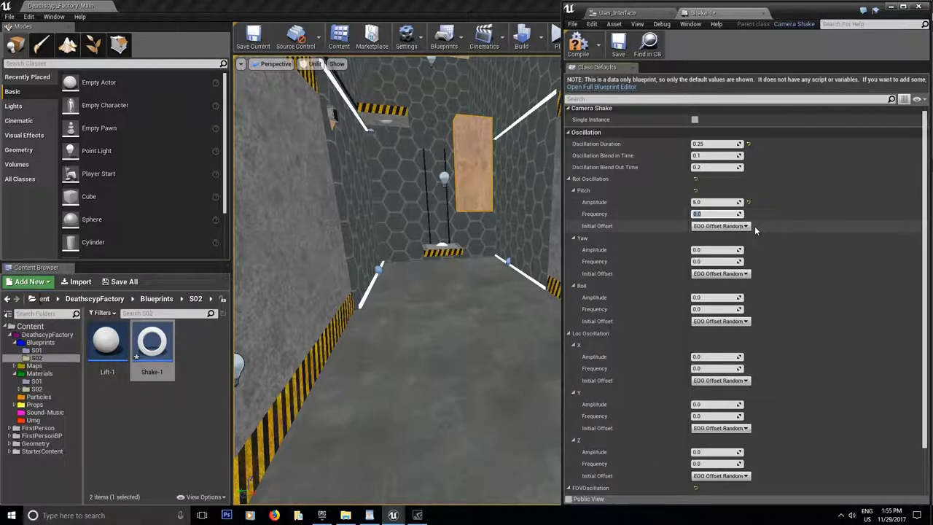
{"action": "type", "text": "50"}
{"action": "key", "text": "Return"}
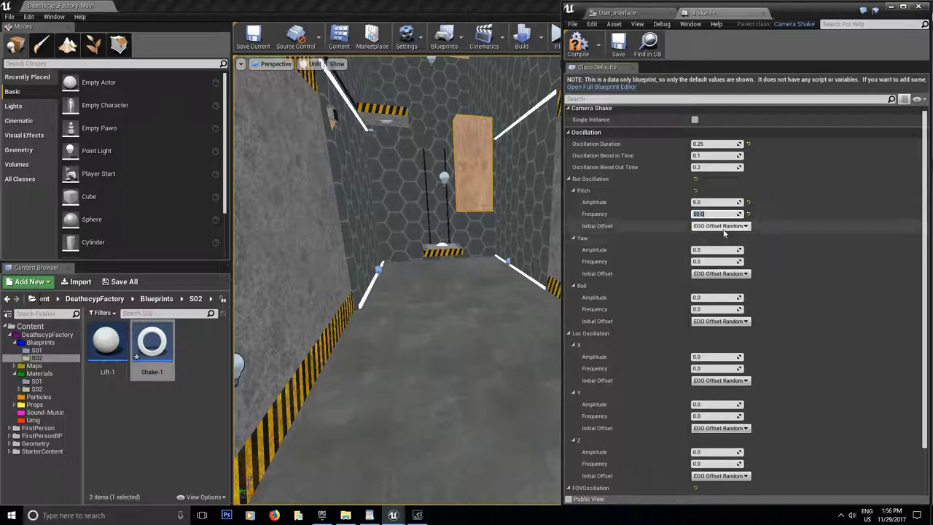
{"action": "left_click", "coordinate": [718, 250]}
{"action": "type", "text": "5"}
{"action": "left_click", "coordinate": [730, 263]}
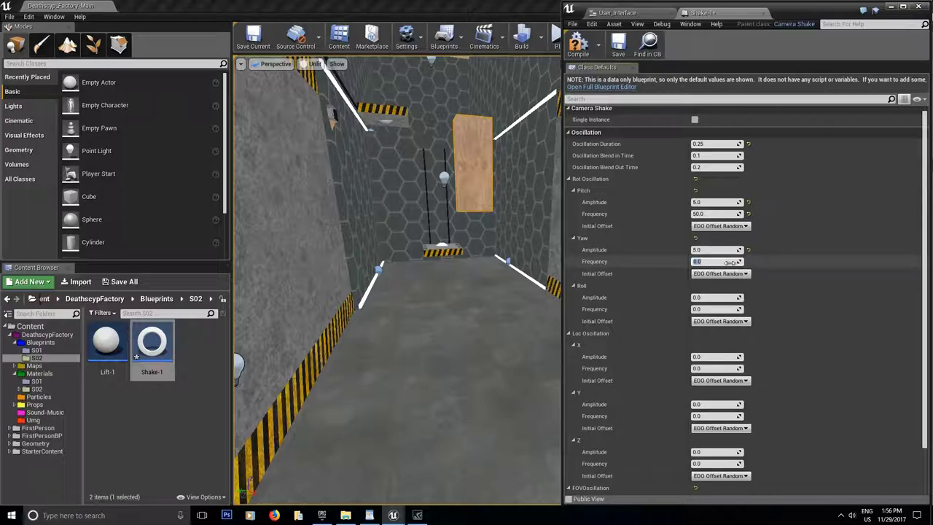
{"action": "key", "text": "Return"}
Set Z location oscillation to amplitude 100 at frequency 10 and save Shake-1.
{"action": "scroll", "coordinate": [792, 285], "scroll_direction": "down", "scroll_amount": 1}
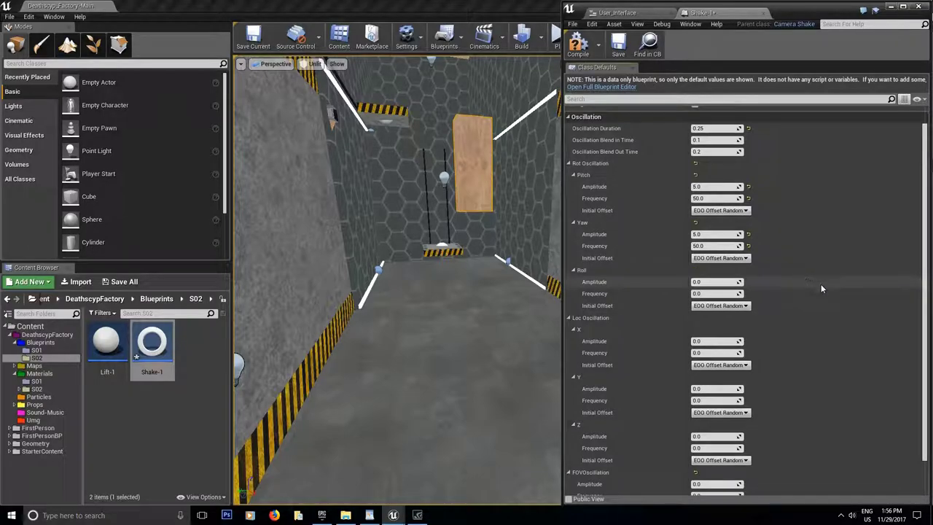
{"action": "scroll", "coordinate": [742, 306], "scroll_direction": "down", "scroll_amount": 2}
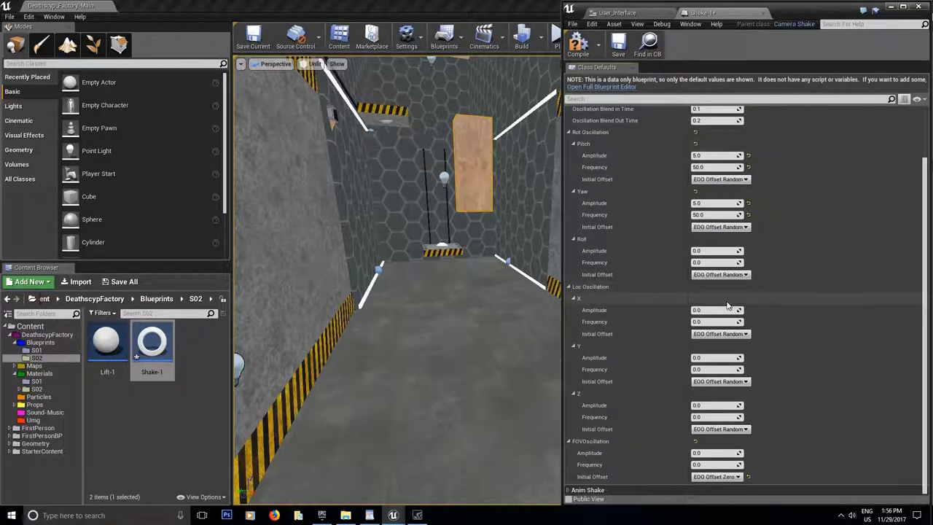
{"action": "left_click", "coordinate": [713, 405]}
{"action": "type", "text": "100"}
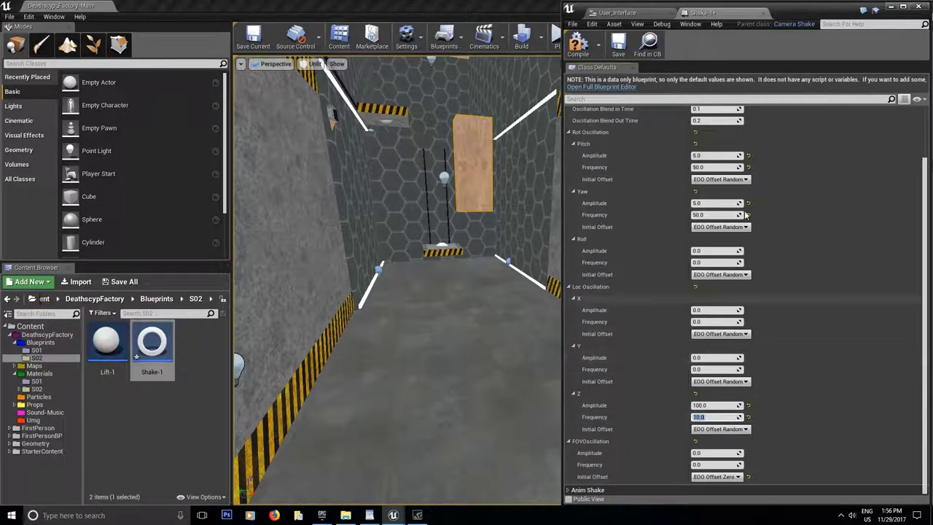
{"action": "left_click", "coordinate": [622, 50]}
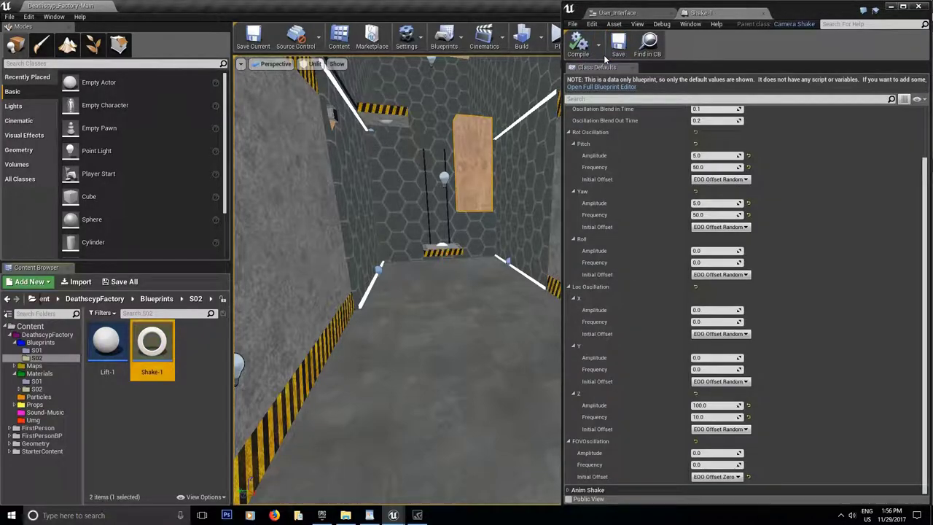
{"action": "scroll", "coordinate": [798, 367], "scroll_direction": "up", "scroll_amount": 3}
Close Shake-1, play the level, press Take damage four times, then stop.
{"action": "left_click", "coordinate": [893, 8]}
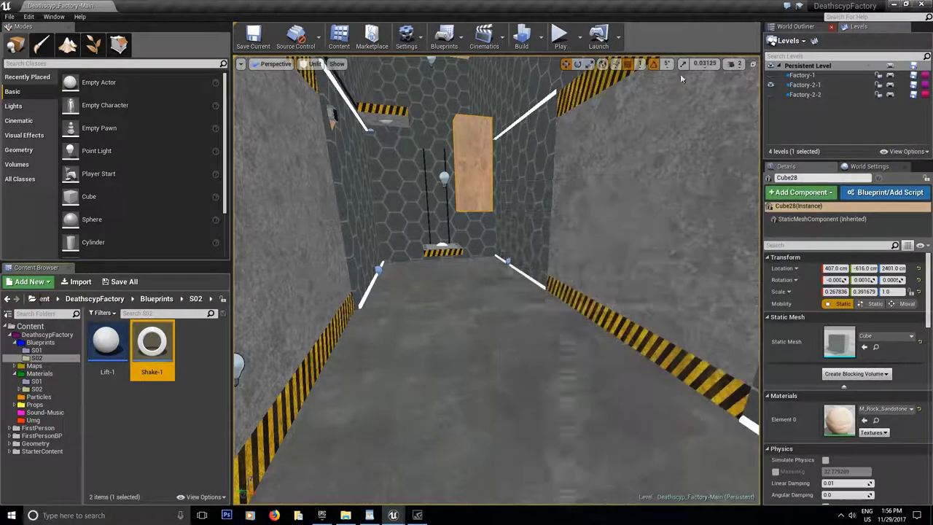
{"action": "left_click", "coordinate": [560, 36]}
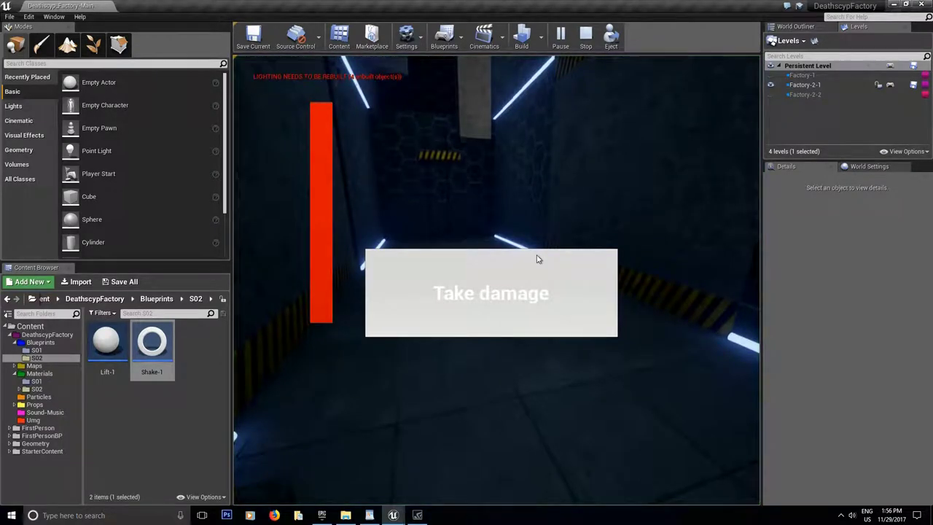
{"action": "left_click", "coordinate": [538, 259]}
{"action": "left_click", "coordinate": [540, 260]}
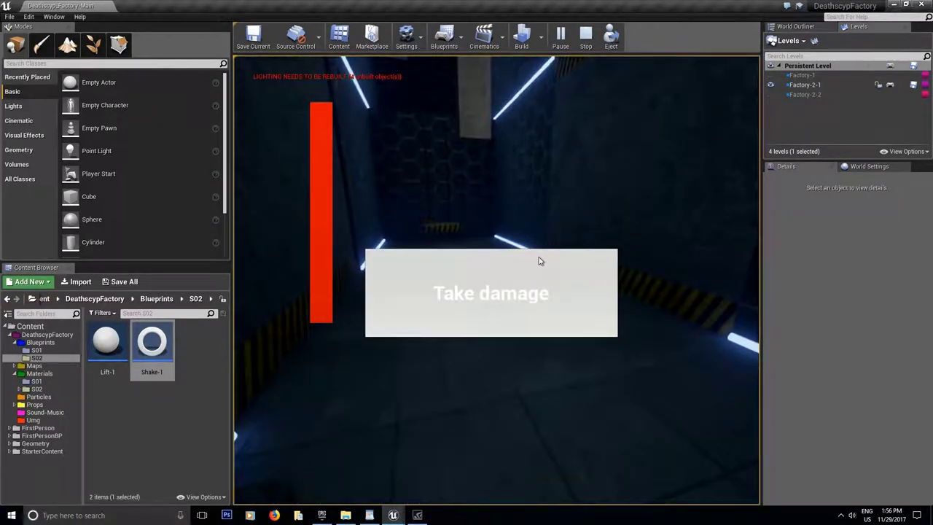
{"action": "left_click", "coordinate": [539, 269]}
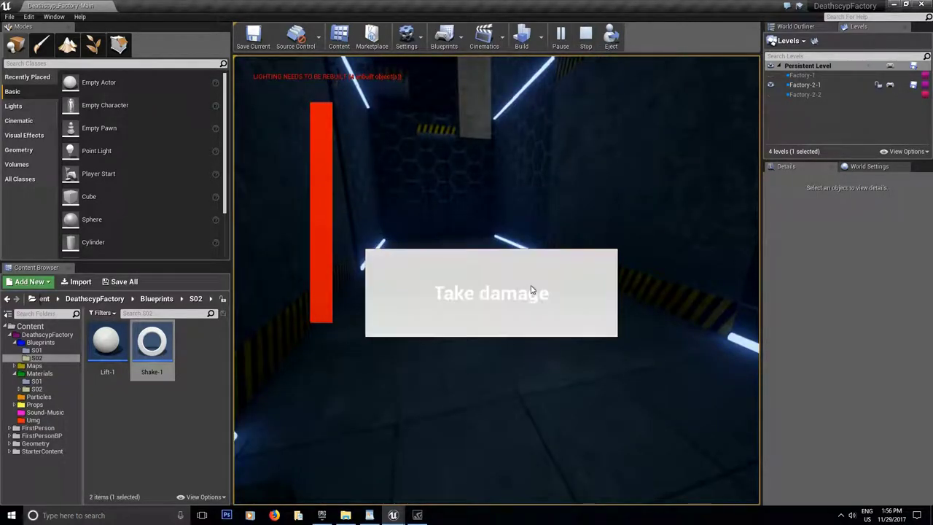
{"action": "left_click", "coordinate": [537, 292]}
{"action": "left_click", "coordinate": [585, 37]}
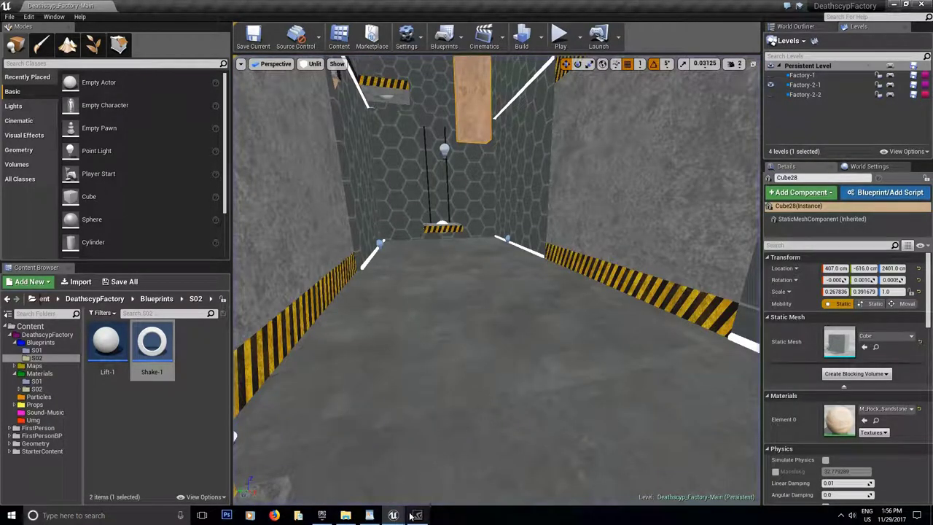
Open the User_Interface event graph and reposition the Play Camera Shake node.
{"action": "mouse_move", "coordinate": [415, 516]}
{"action": "left_click", "coordinate": [452, 467]}
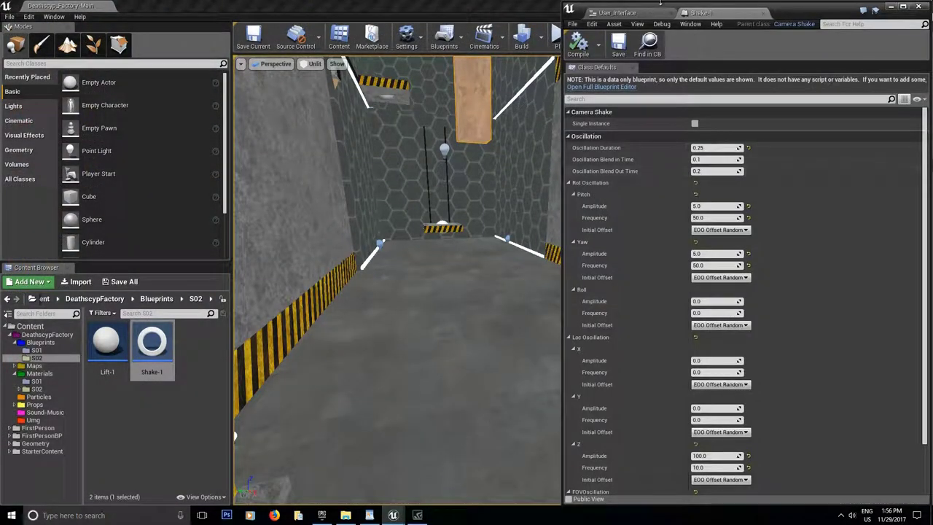
{"action": "left_click", "coordinate": [619, 12]}
{"action": "scroll", "coordinate": [773, 329], "scroll_direction": "down", "scroll_amount": 5}
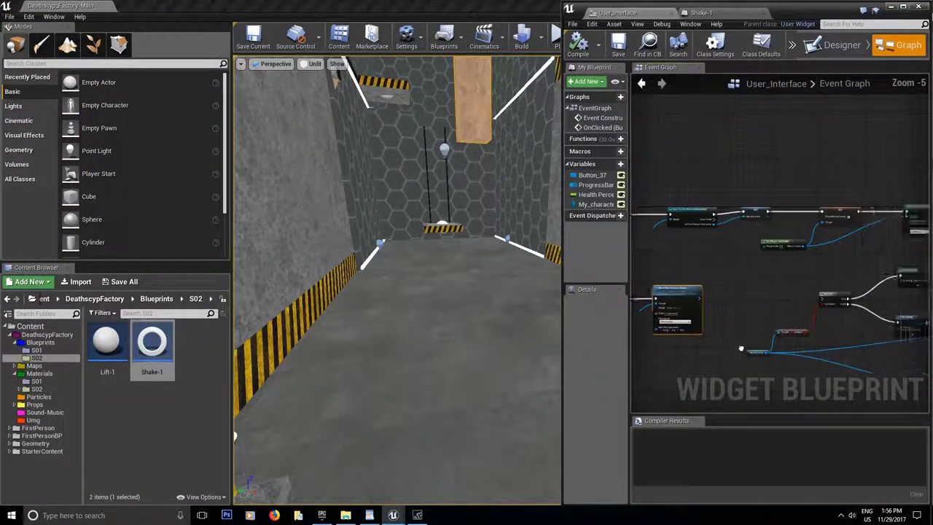
{"action": "right_click_drag", "start_coordinate": [769, 349], "coordinate": [693, 346]}
{"action": "left_click_drag", "start_coordinate": [651, 295], "coordinate": [771, 296]}
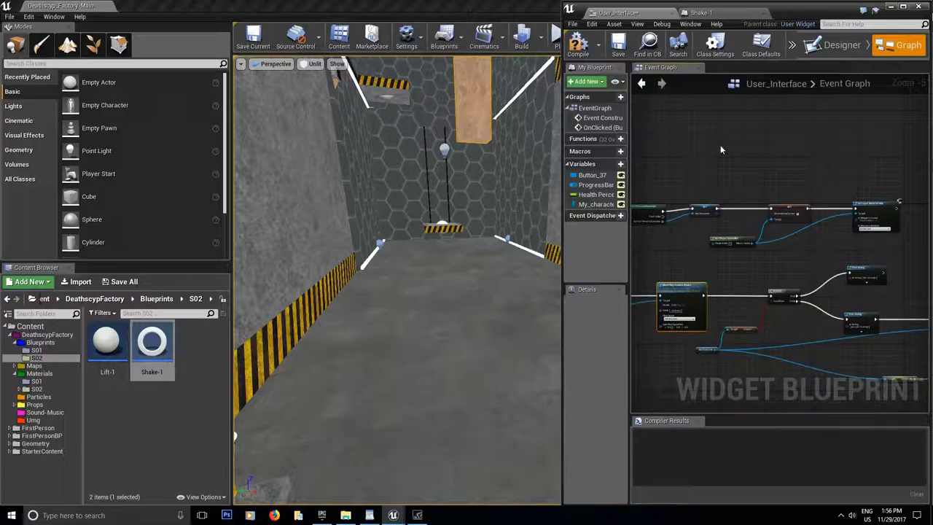
Compile and save the User_Interface blueprint, then minimize the editor window.
{"action": "left_click", "coordinate": [578, 45]}
{"action": "left_click", "coordinate": [618, 45]}
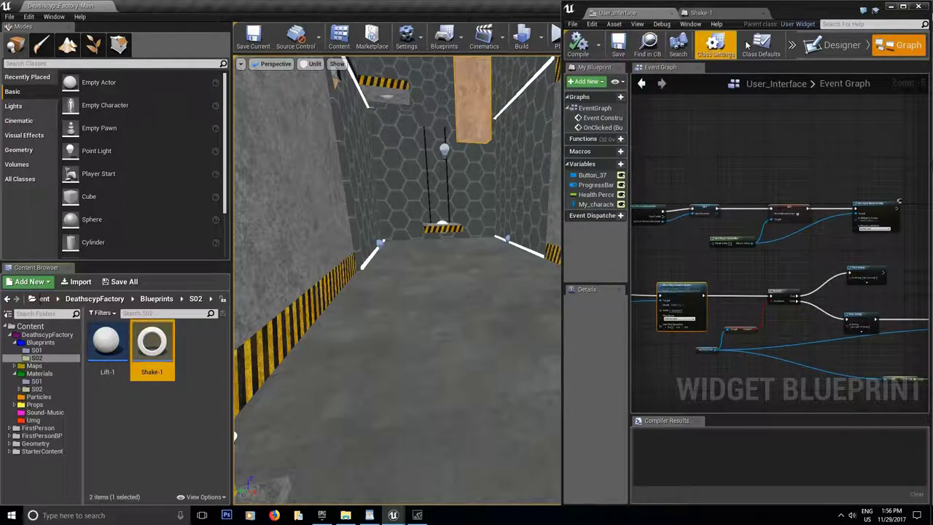
{"action": "left_click", "coordinate": [891, 6]}
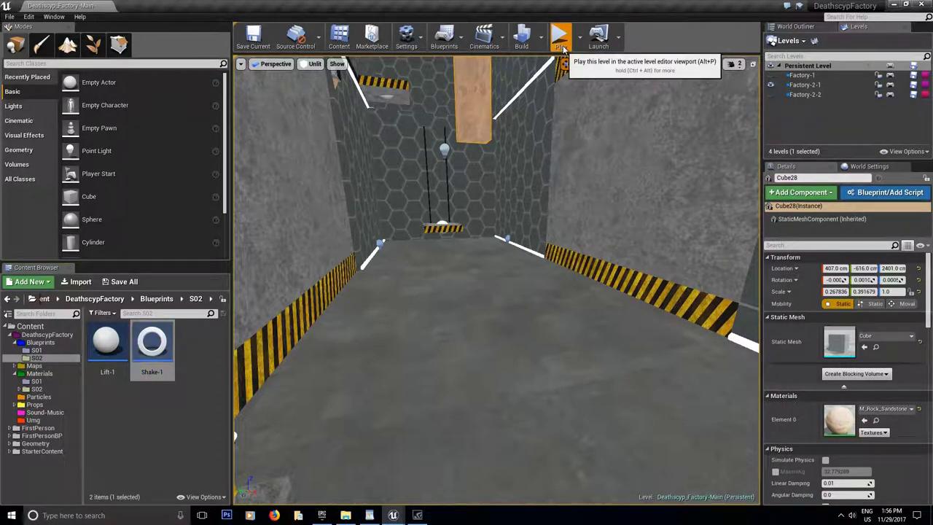
Play the level, press Take damage seven times as health drops, then stop.
{"action": "left_click", "coordinate": [559, 36]}
{"action": "left_click", "coordinate": [532, 261]}
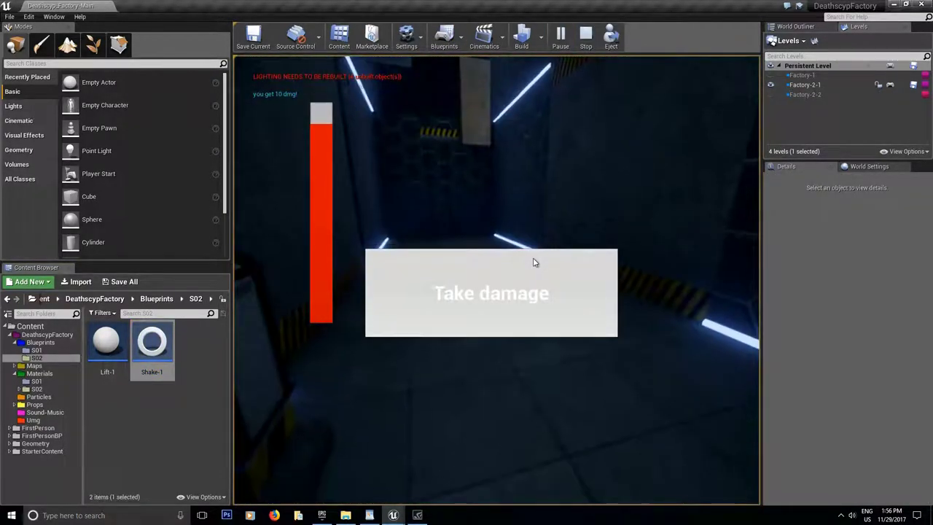
{"action": "left_click", "coordinate": [534, 263]}
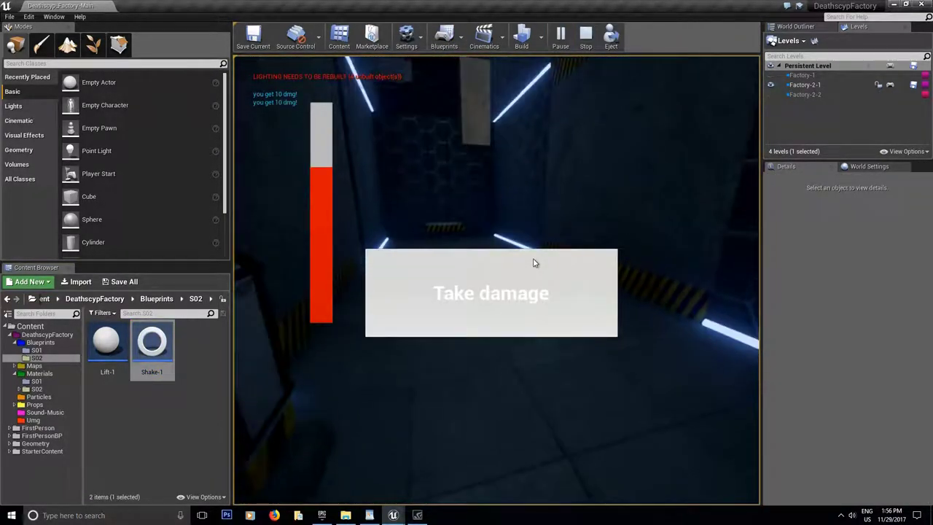
{"action": "left_click", "coordinate": [534, 263]}
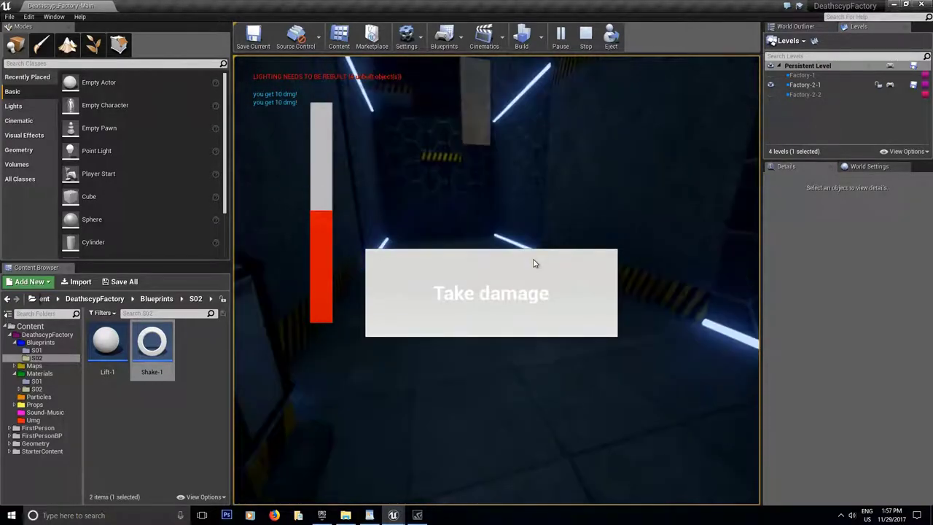
{"action": "left_click", "coordinate": [533, 263]}
{"action": "left_click", "coordinate": [535, 264]}
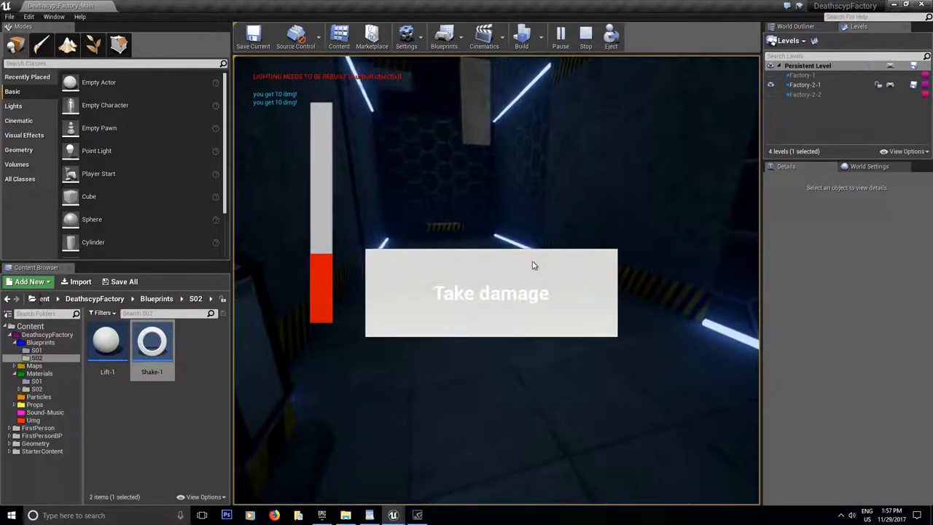
{"action": "left_click", "coordinate": [529, 270]}
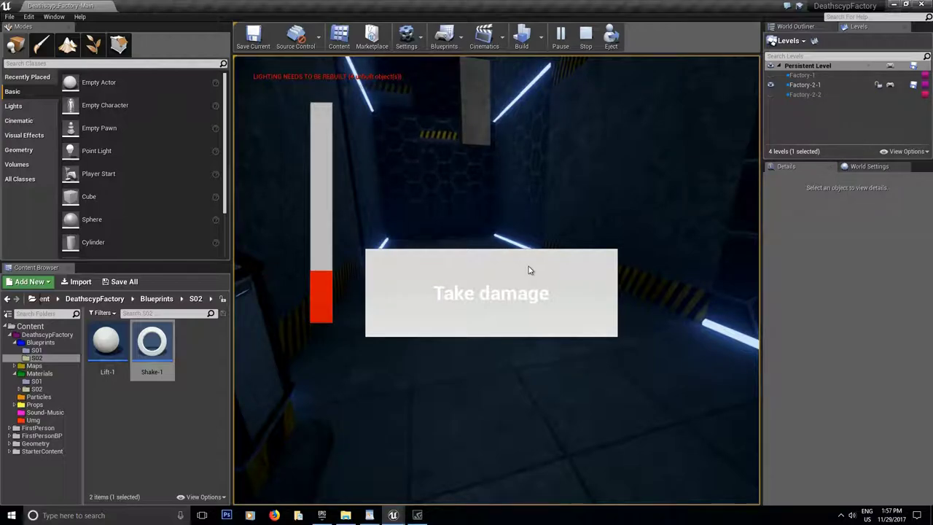
{"action": "left_click", "coordinate": [530, 270]}
{"action": "left_click", "coordinate": [587, 34]}
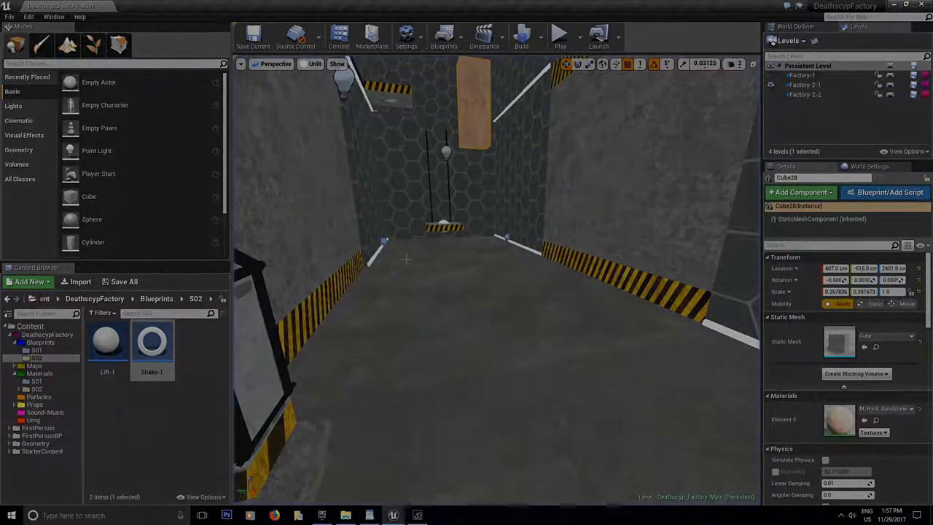